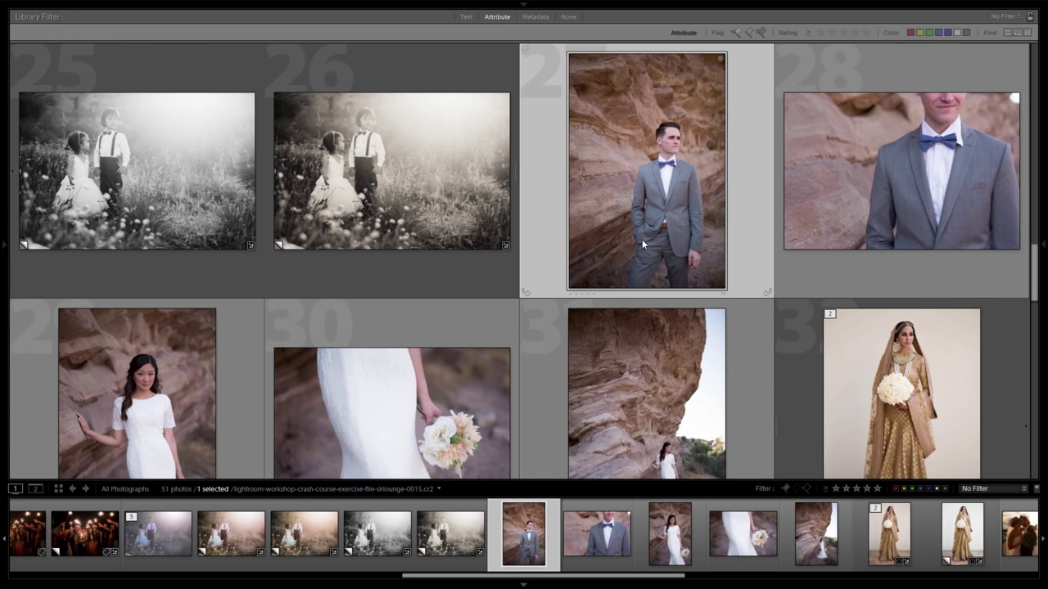
- Select only the groom portrait (photo 27) in the Library grid and open it in Develop
click(614, 380)
click(639, 211)
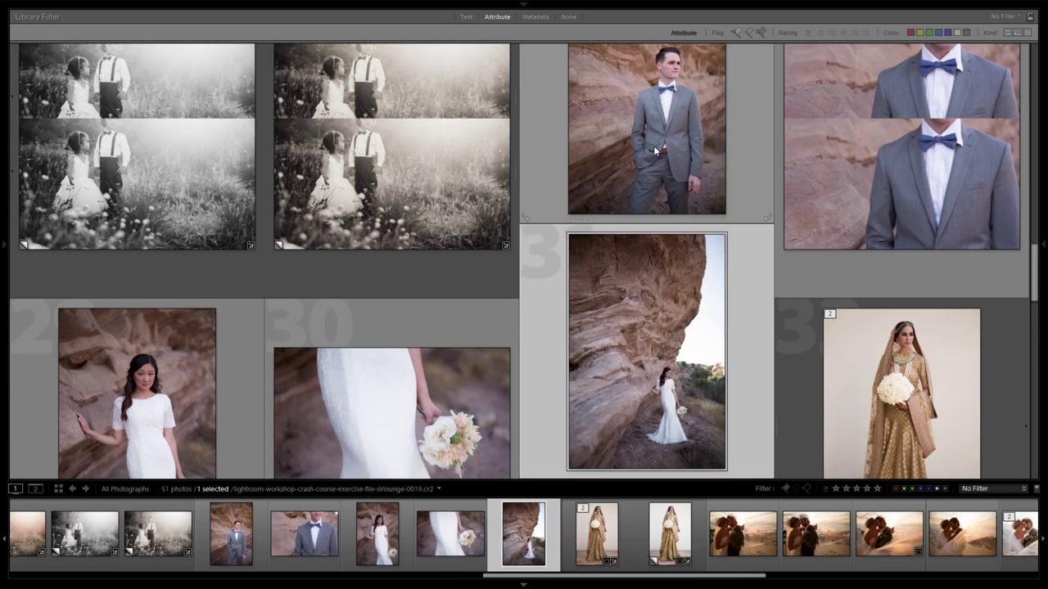
shift+click(655, 359)
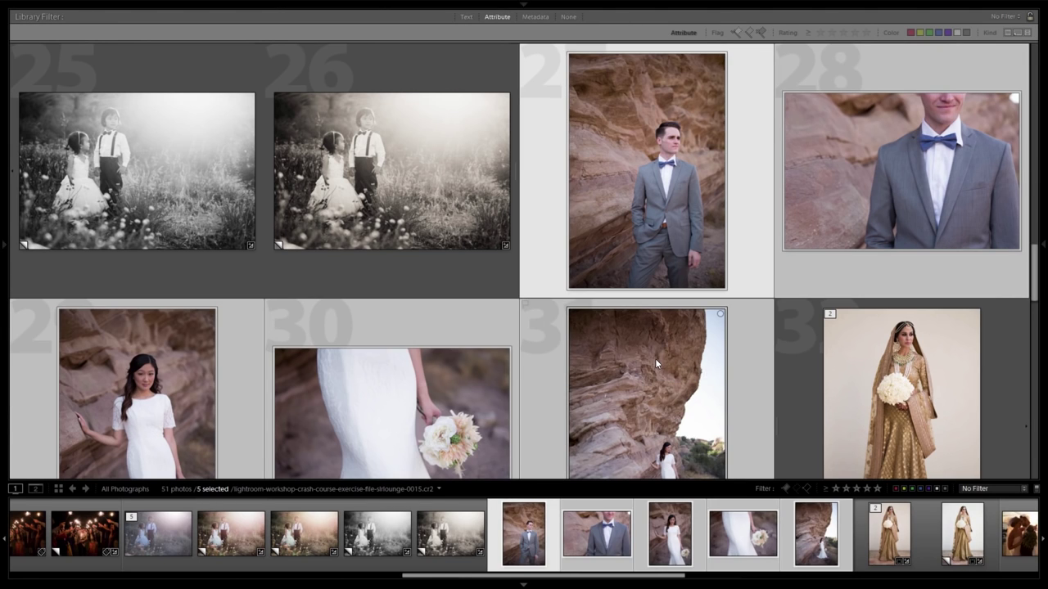
mouse_move(647, 278)
click(468, 203)
click(681, 195)
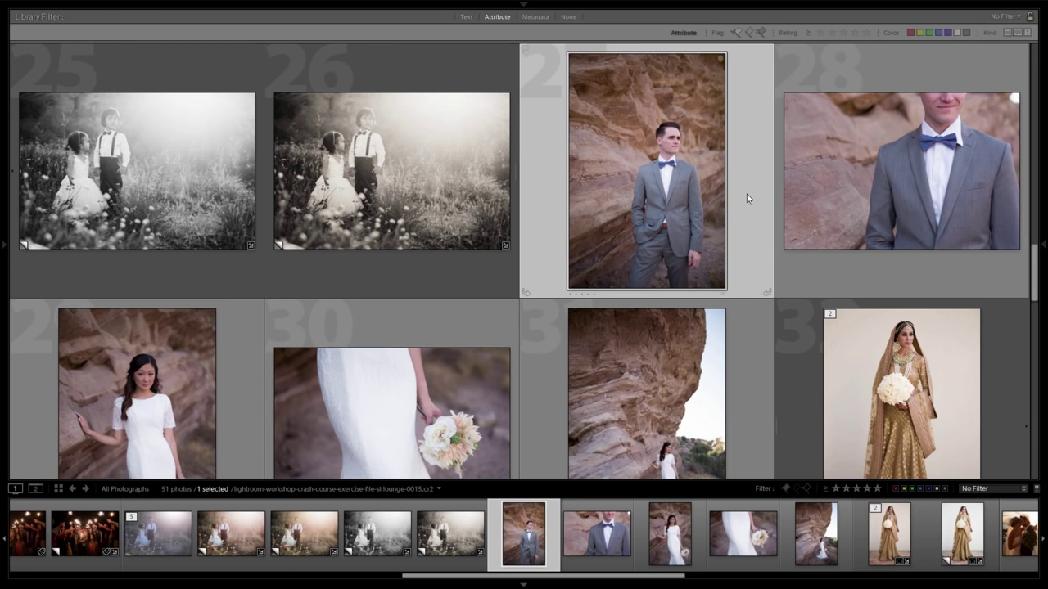
mouse_move(655, 159)
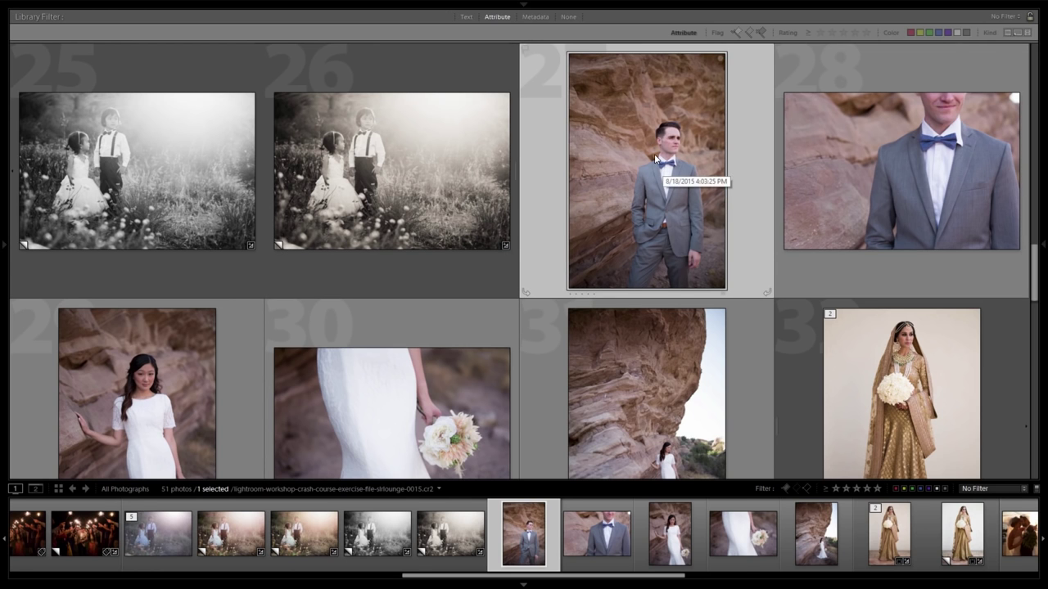
key(d)
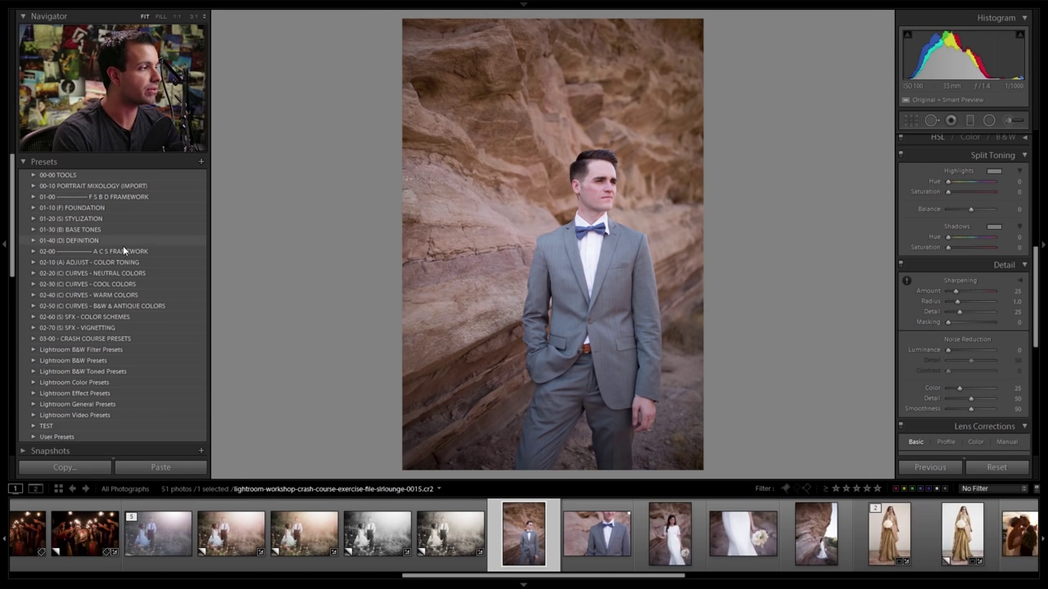
- Apply the Signature Color w Warming preset to the groom photo, then select five desert photos
click(33, 338)
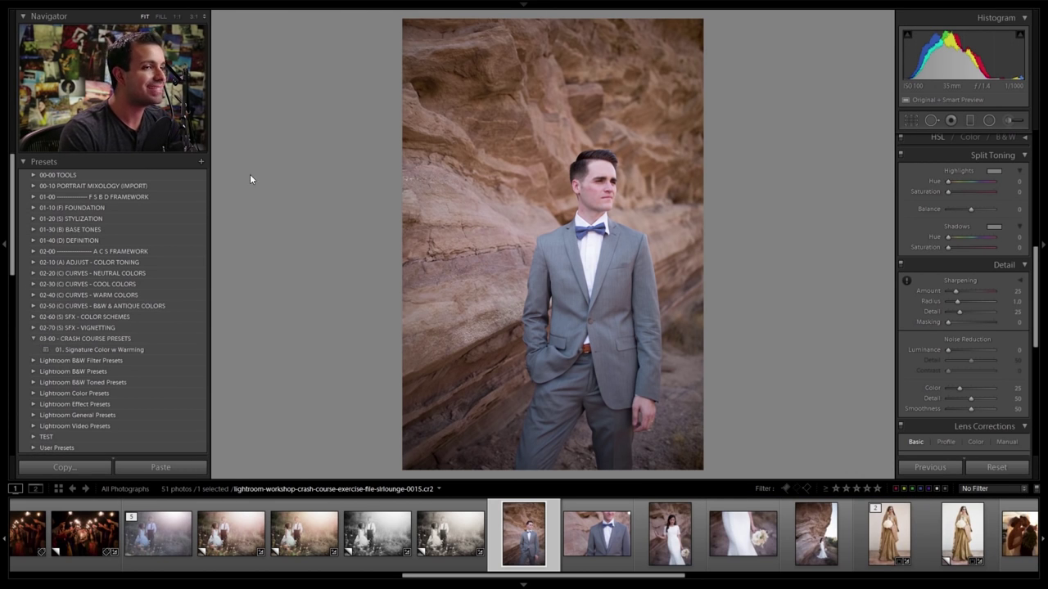
click(106, 350)
scroll(967, 247, up, 10)
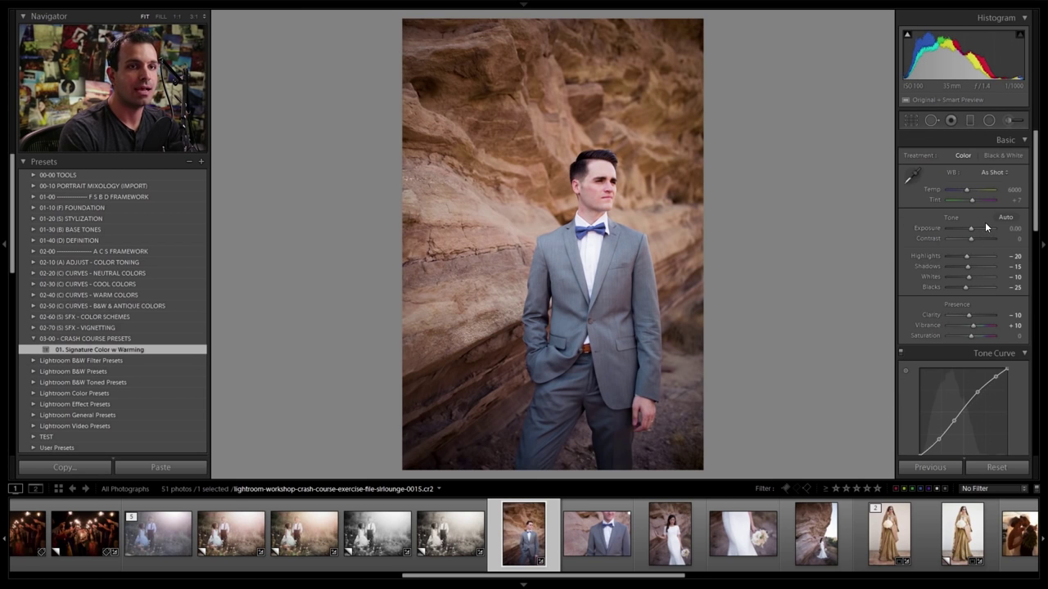
scroll(982, 228, down, 1)
scroll(981, 193, down, 2)
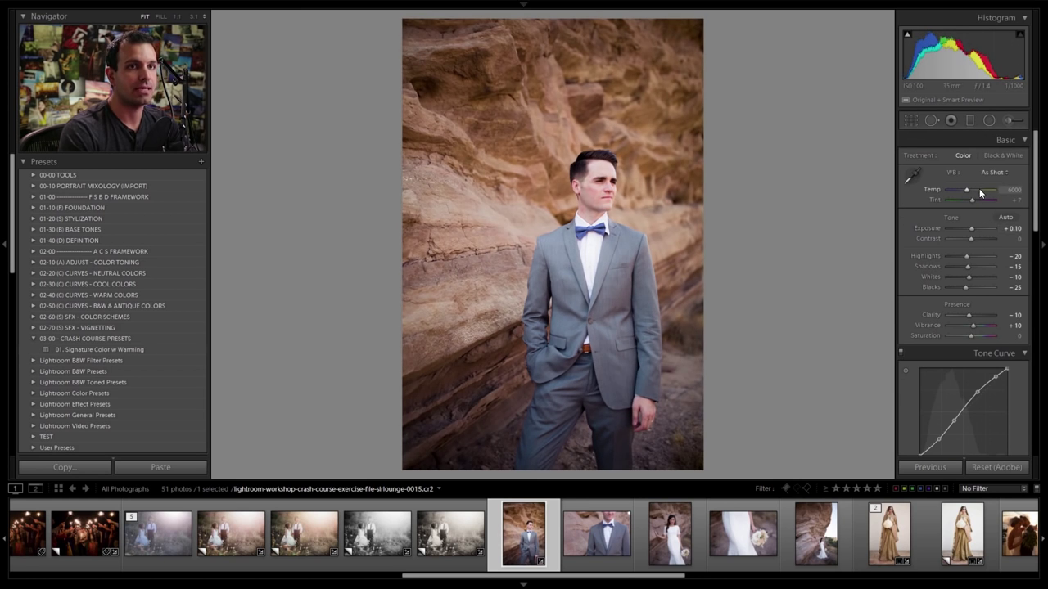
scroll(979, 193, up, 1)
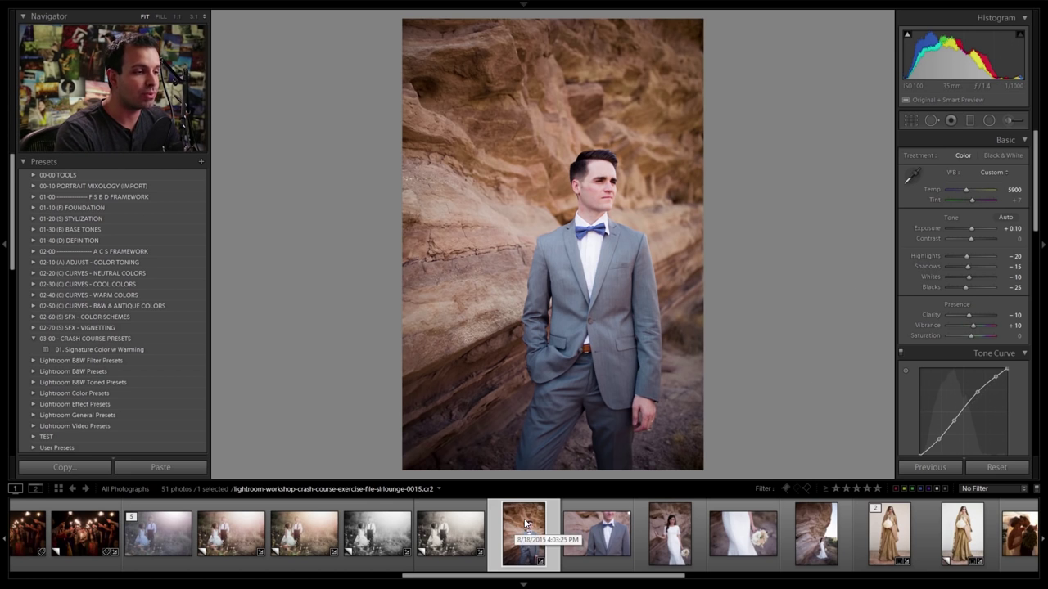
shift+click(810, 534)
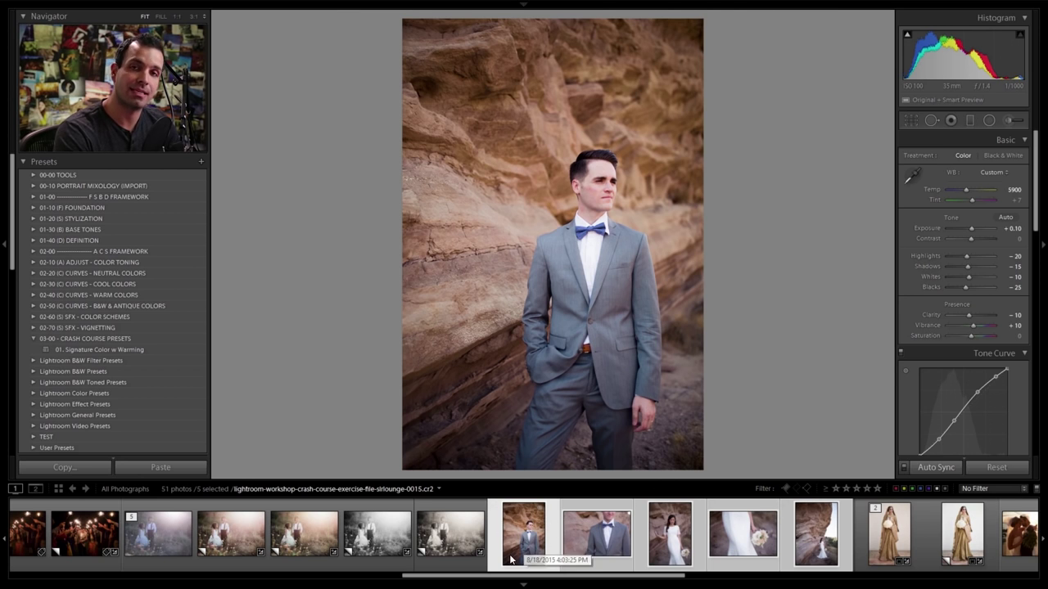
- Make the groom portrait the source and synchronize all settings (Check All) to the selection
click(588, 530)
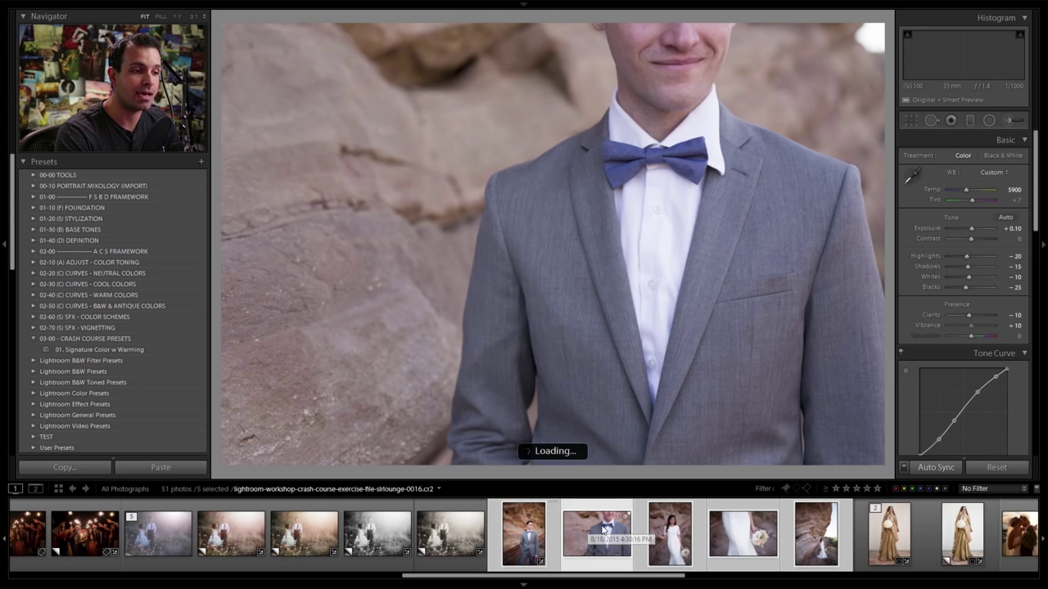
click(673, 553)
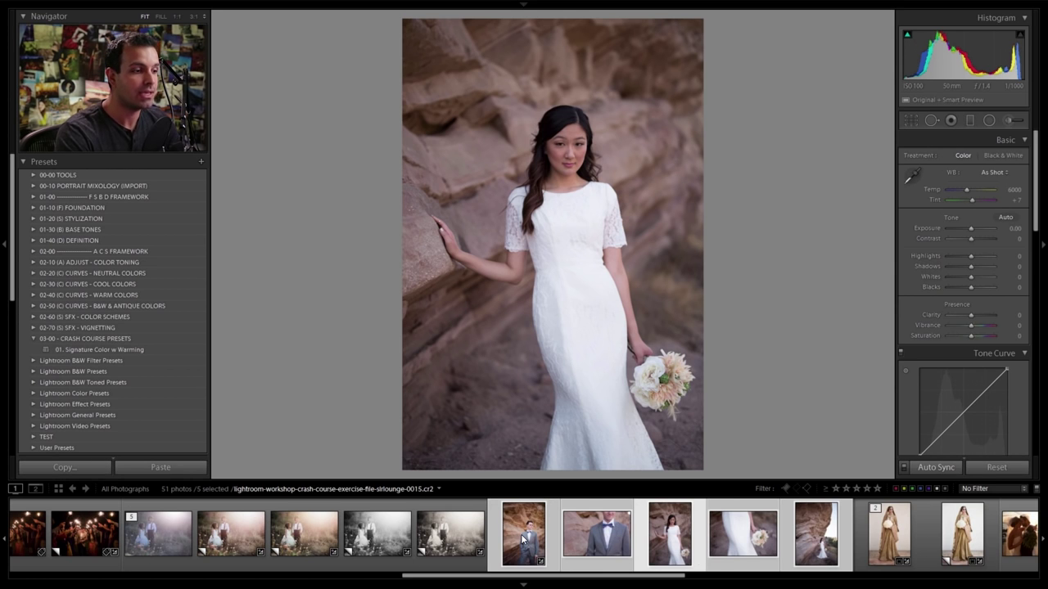
click(522, 538)
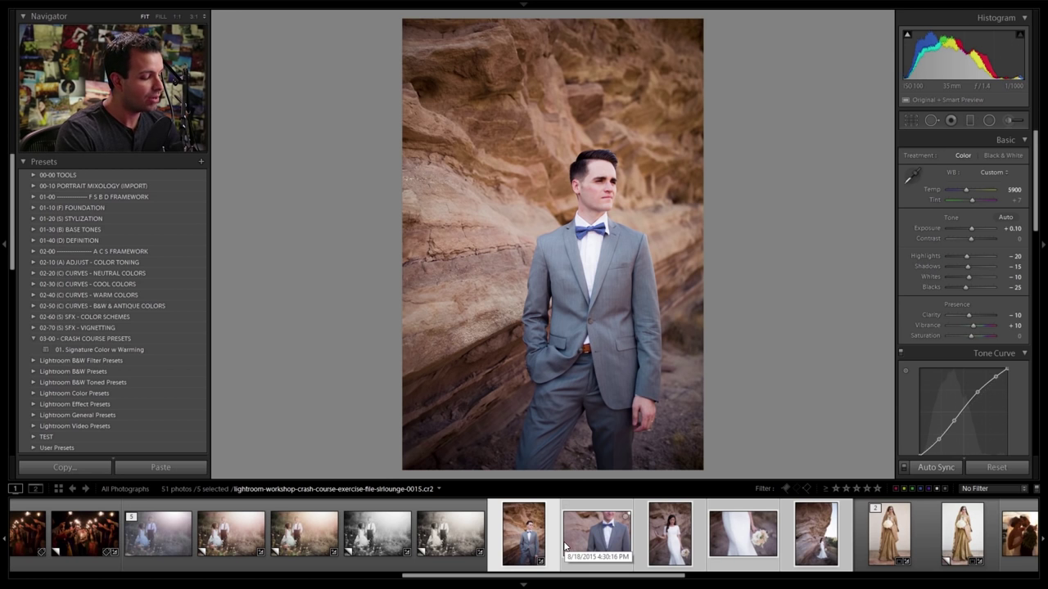
key(ctrl+shift+s)
key(ctrl+shift+s)
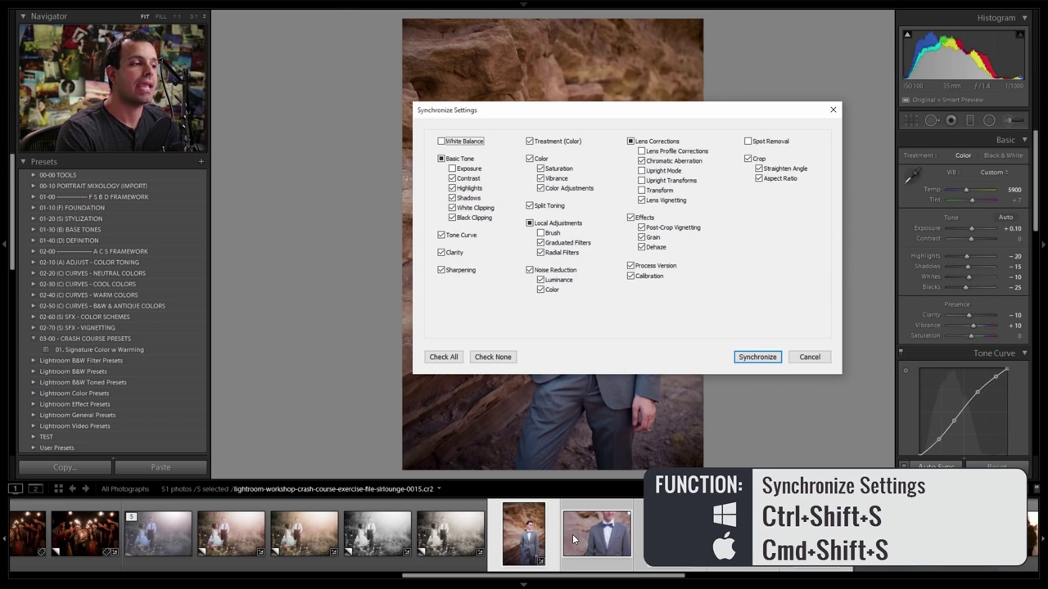
click(456, 356)
click(759, 357)
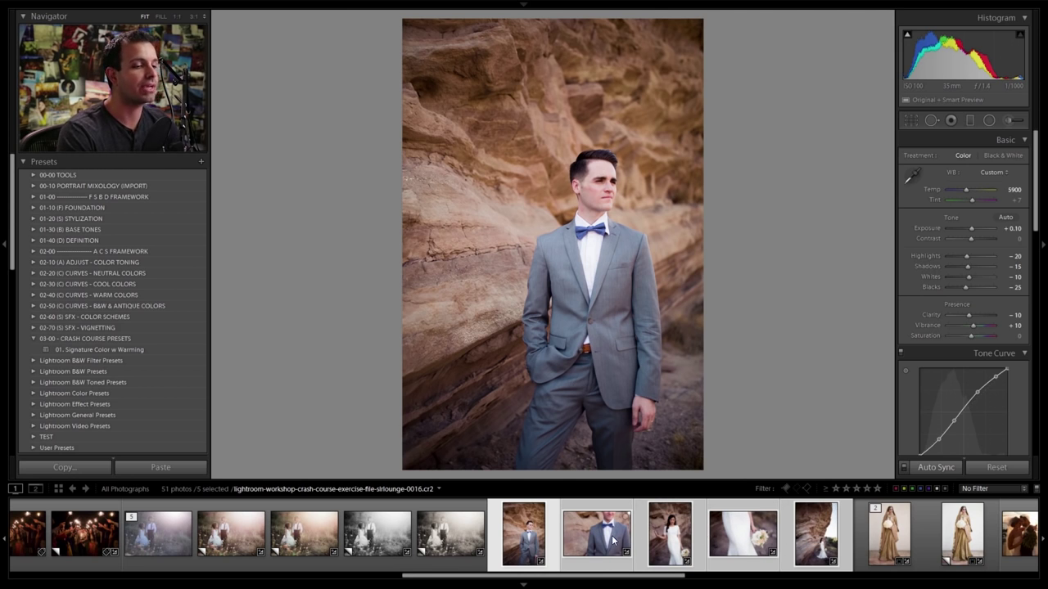
mouse_move(597, 534)
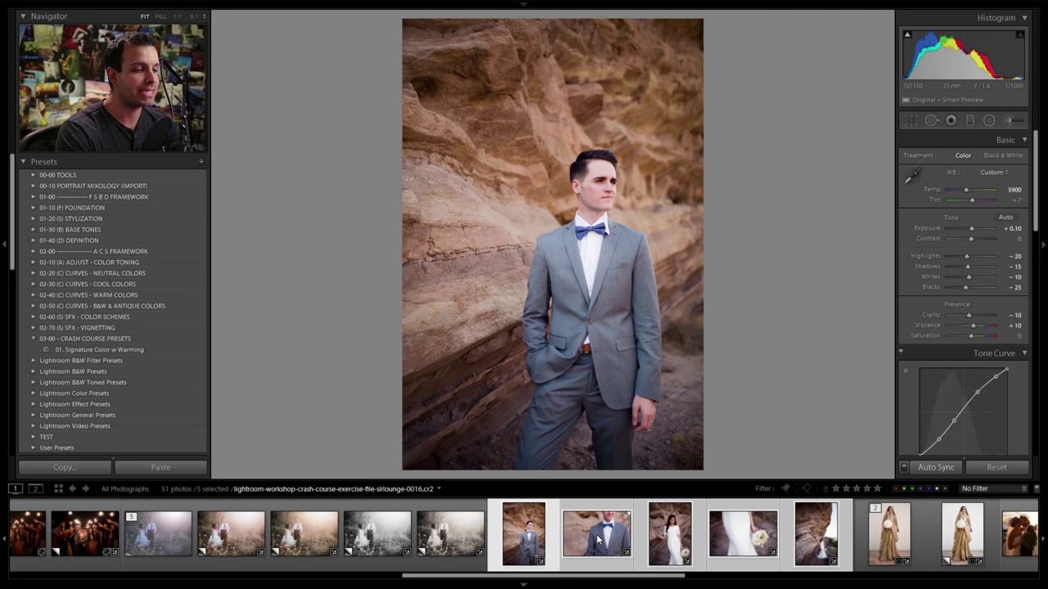
- Review the synced groom close-up, bride portrait, bouquet close-up and bride-under-the-rock photos
click(607, 539)
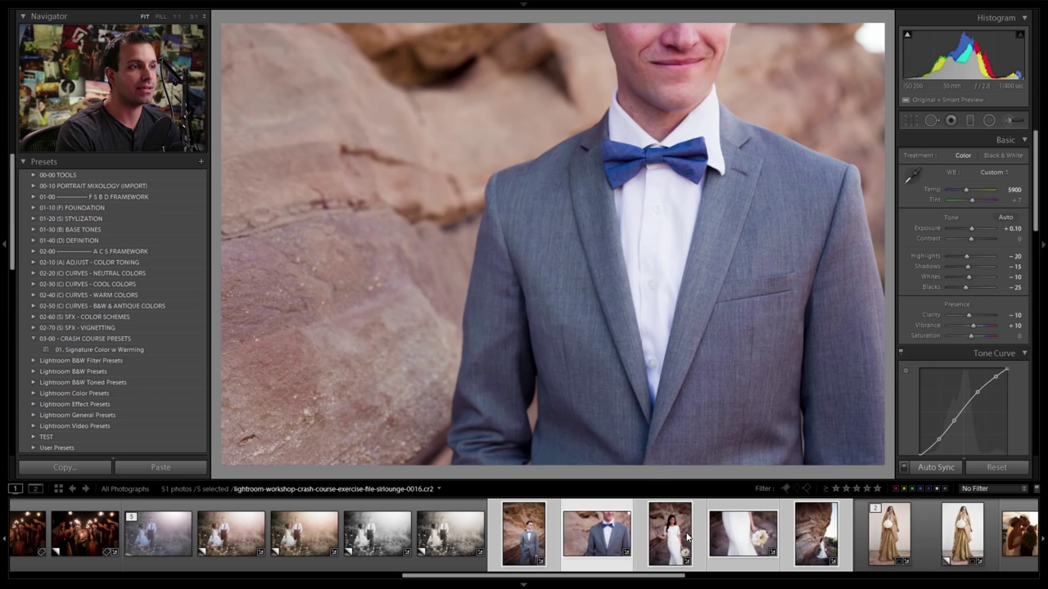
click(687, 537)
click(741, 534)
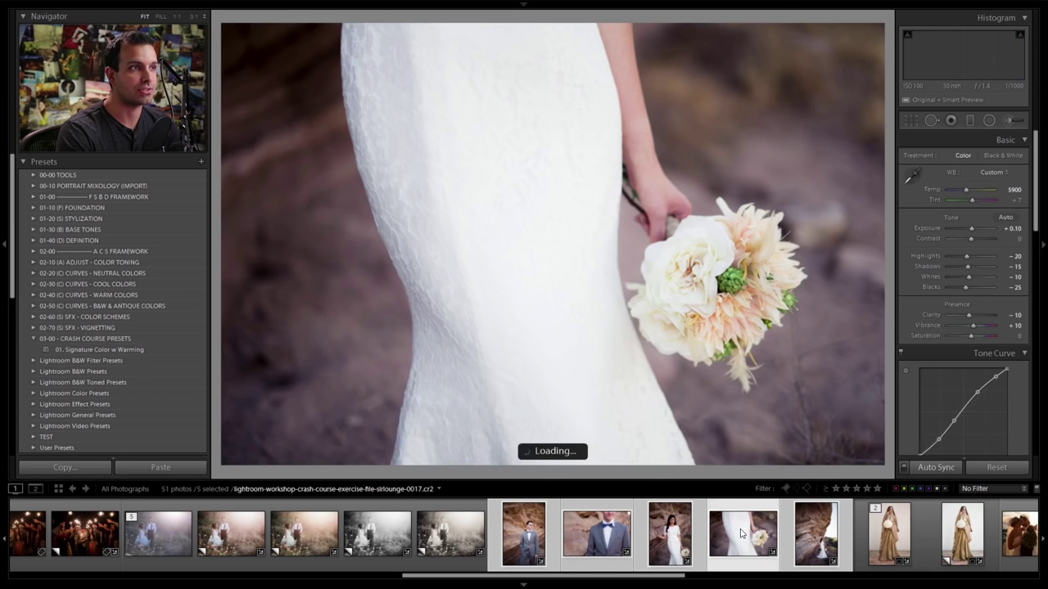
click(825, 533)
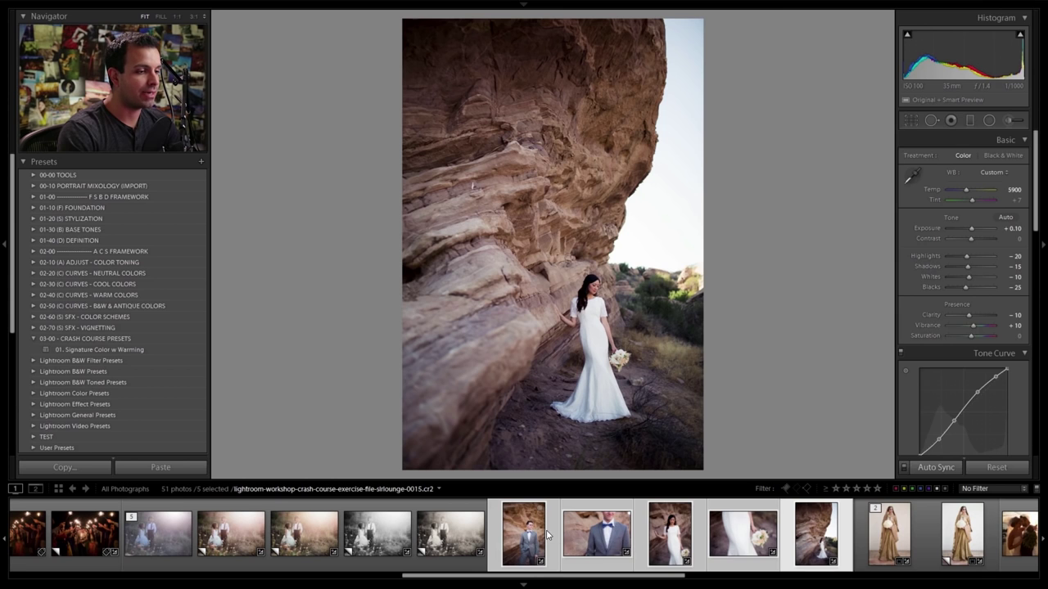
- Deselect all photos and select only the groom close-up
key(ctrl+d)
scroll(409, 537, right, 4)
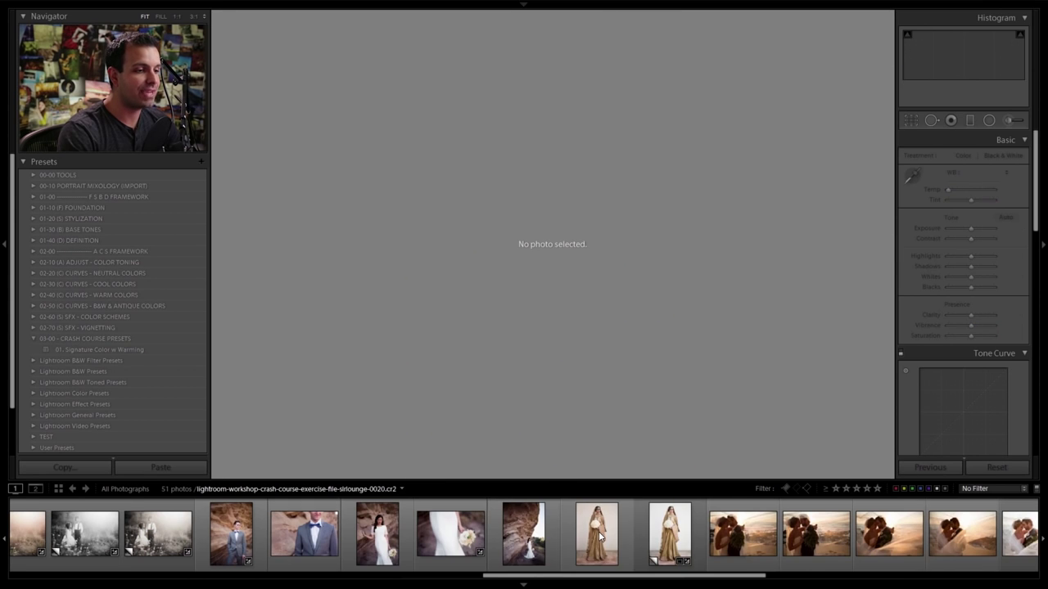
click(315, 538)
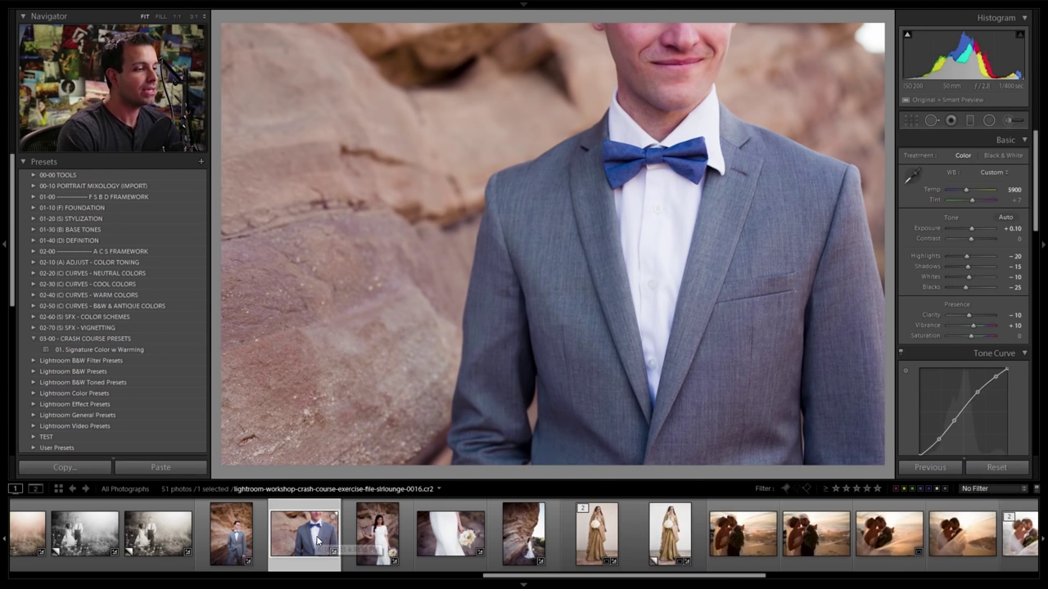
- Select the bride portrait alone and raise its Exposure to +0.50
click(382, 529)
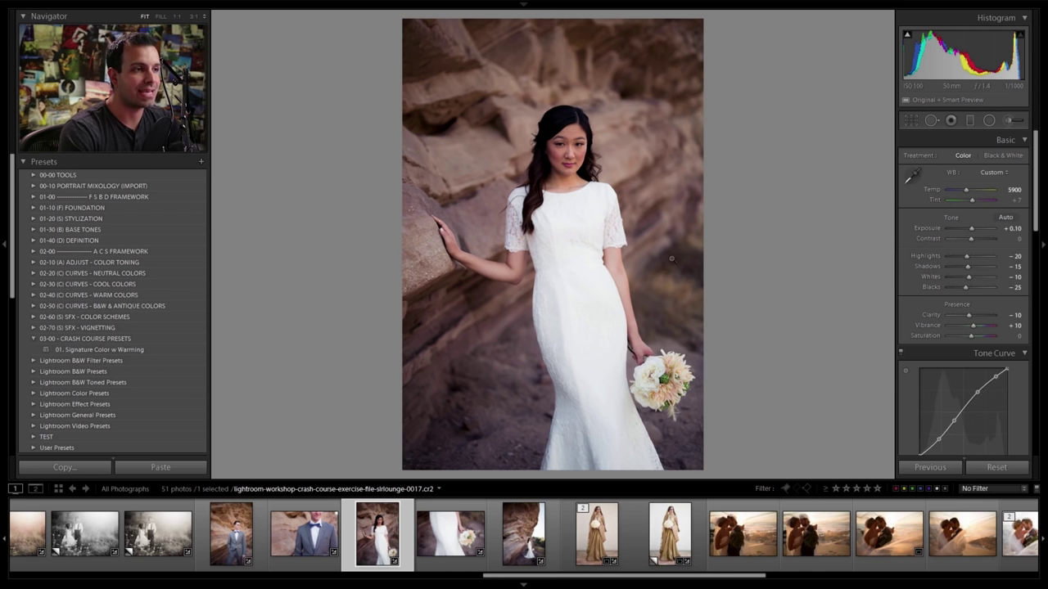
drag(977, 227, 979, 229)
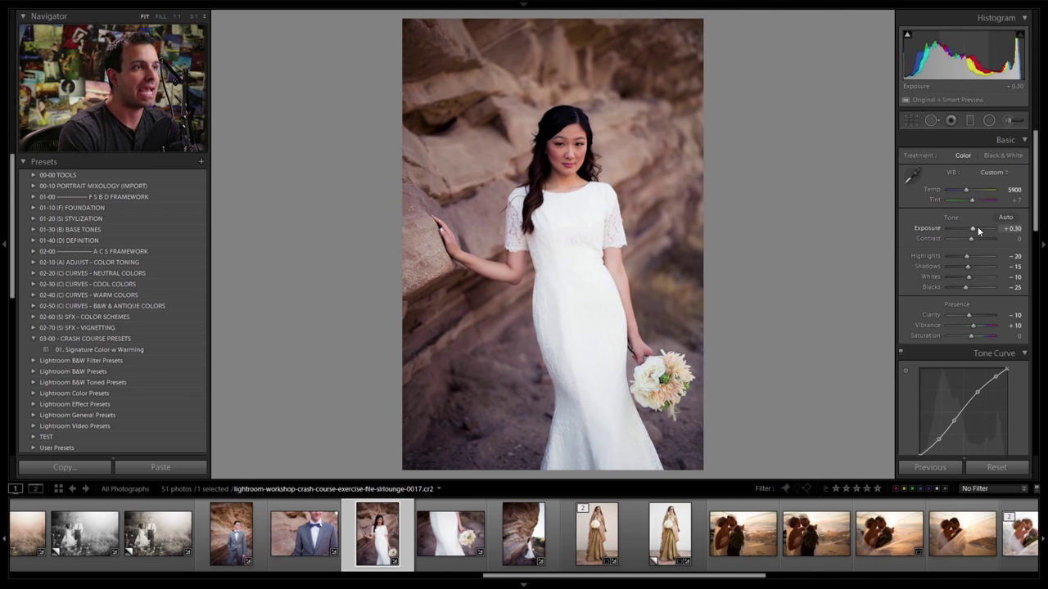
scroll(981, 237, down, 5)
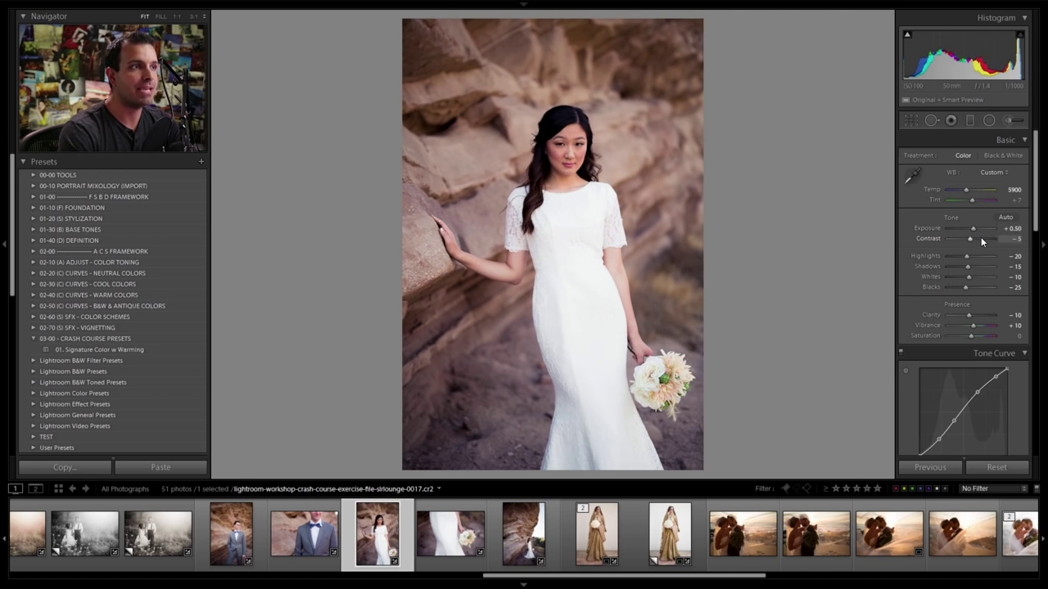
scroll(980, 237, up, 1)
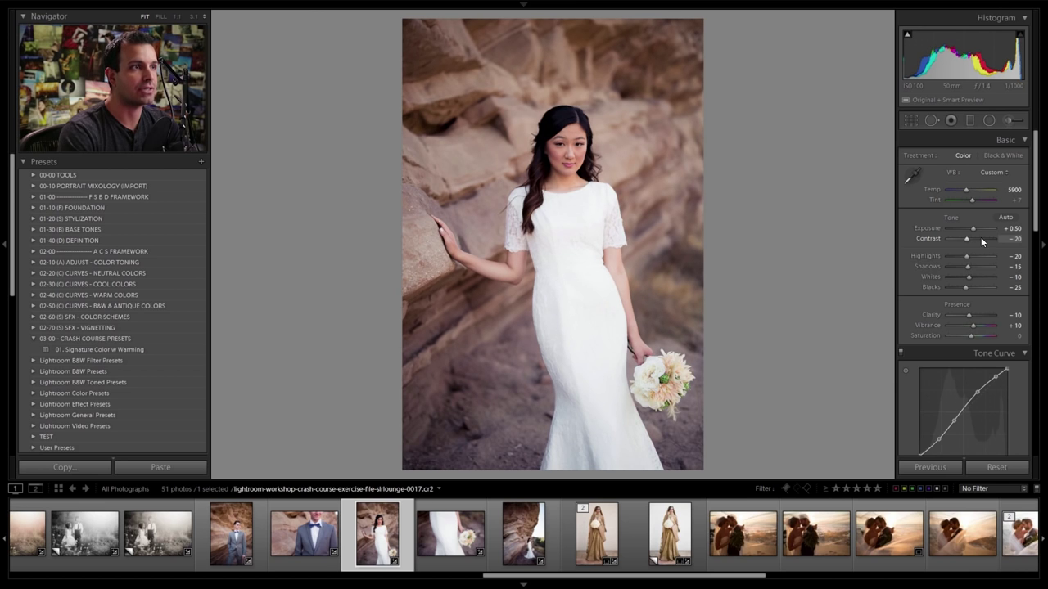
- Check shadow clipping, reset Contrast to 0, and lift Shadows and Blacks
key(j)
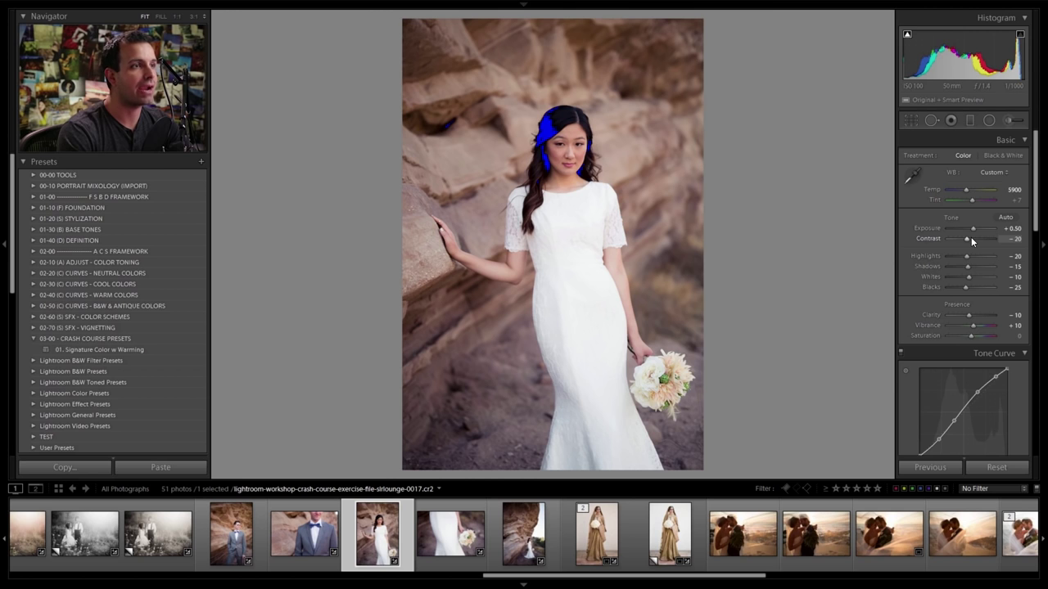
key(j)
double_click(968, 239)
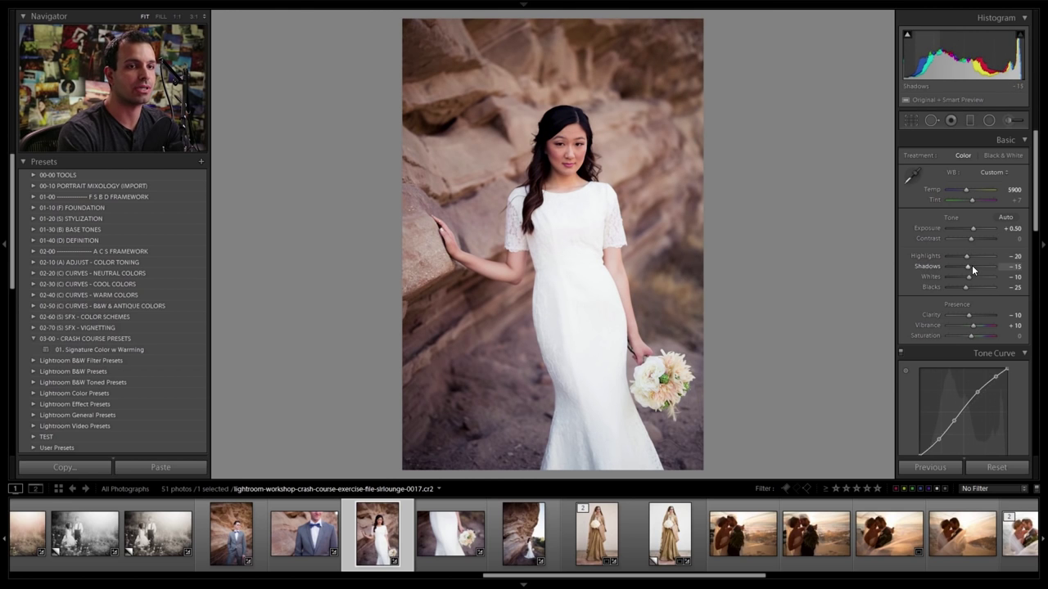
key(Up)
key(Up)
key(Up)
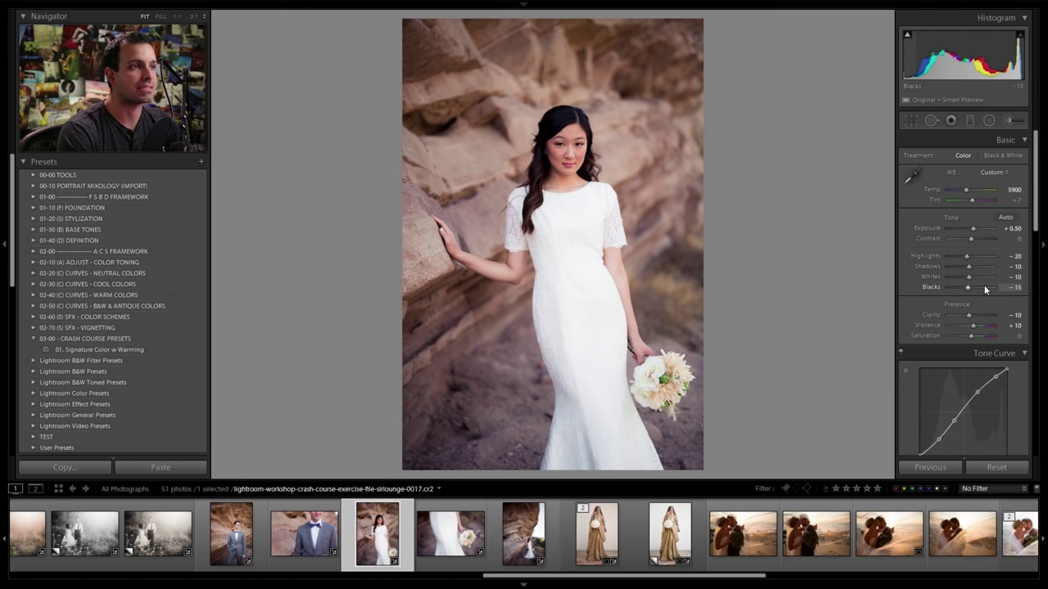
key(Up)
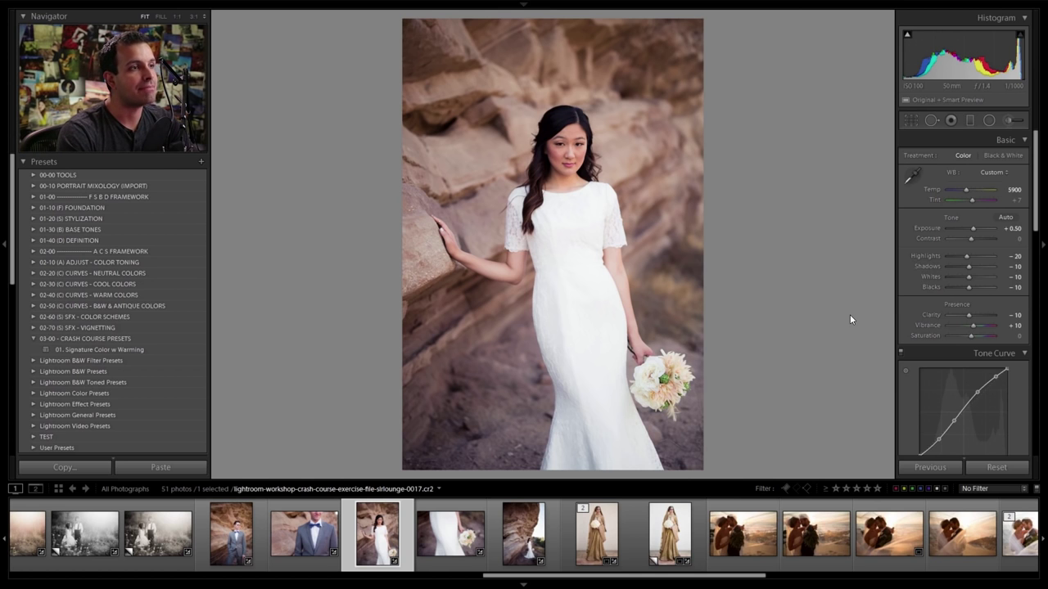
key(Right)
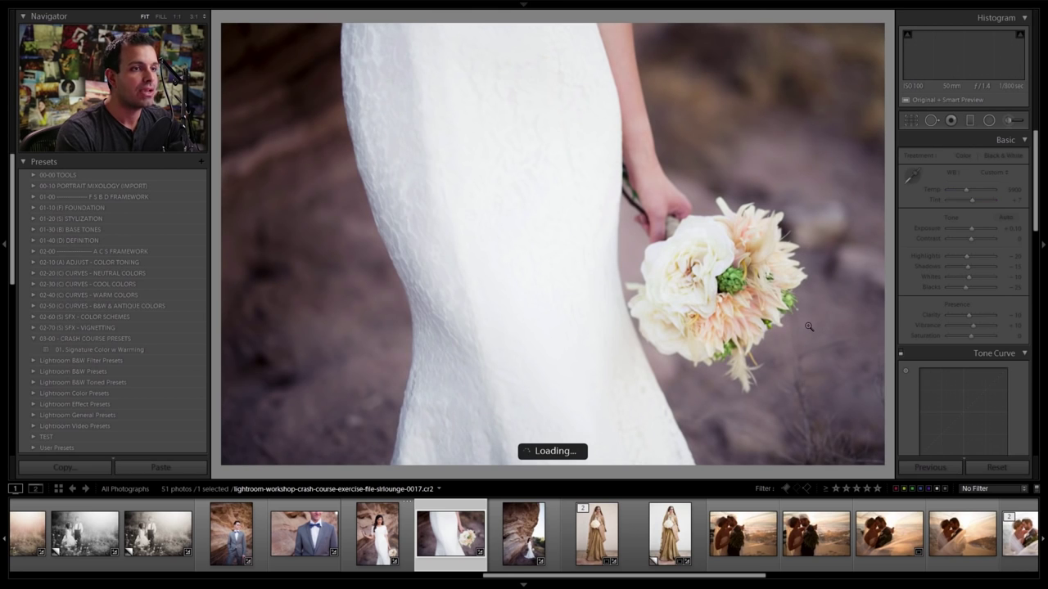
- Paste the previous photo's settings onto the bouquet close-up and the rock-wall bride photo
key(Right)
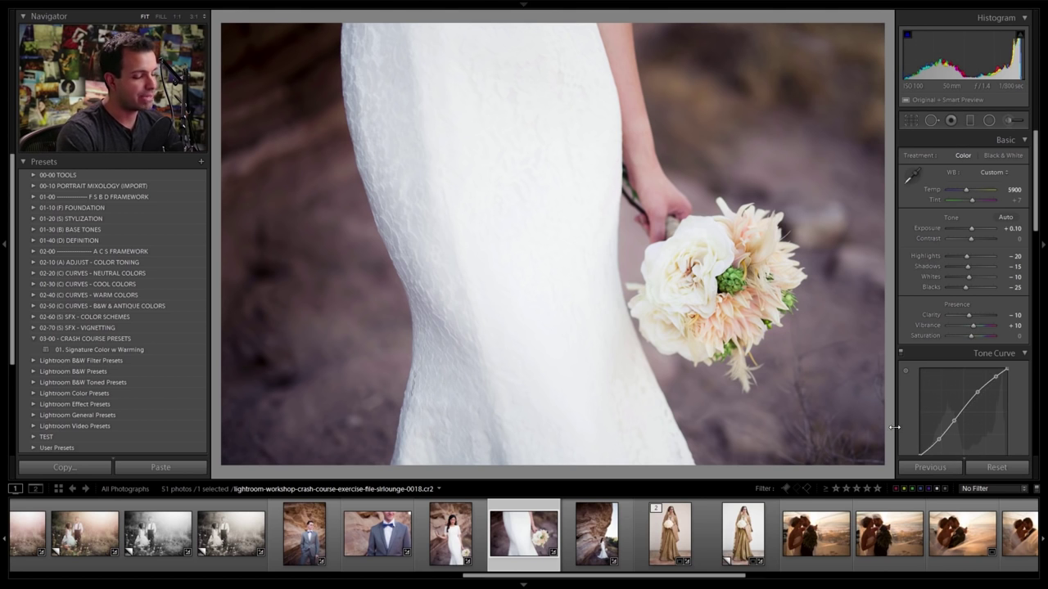
key(alt)
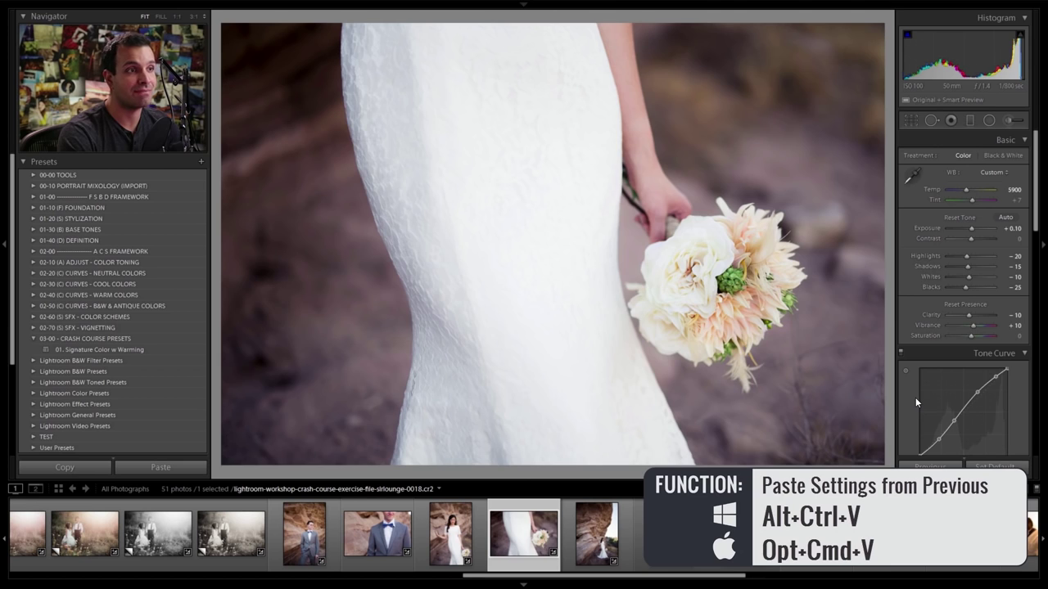
key(ctrl+alt+v)
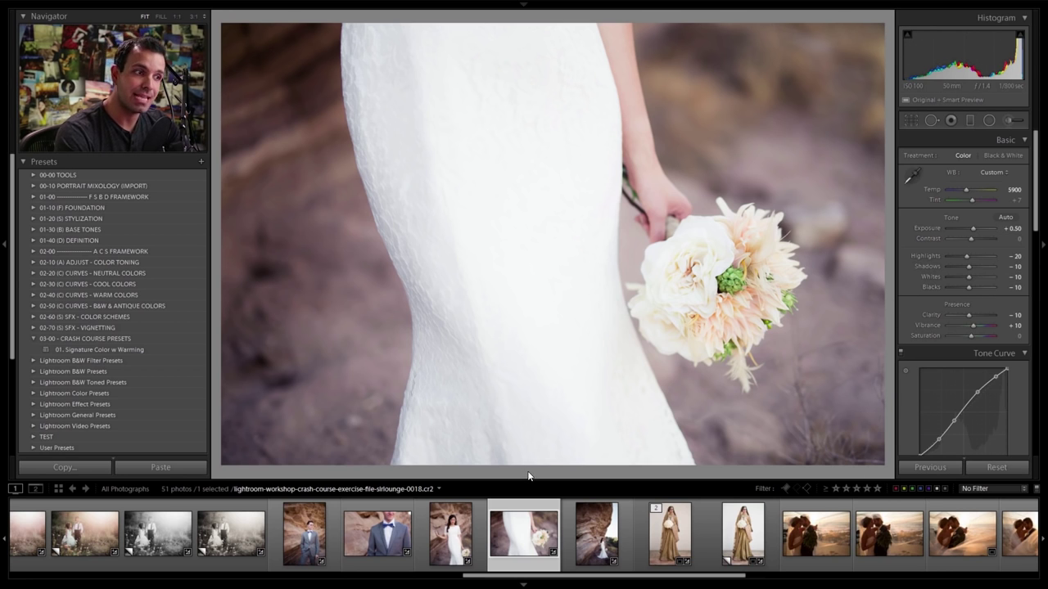
key(Left)
key(Right)
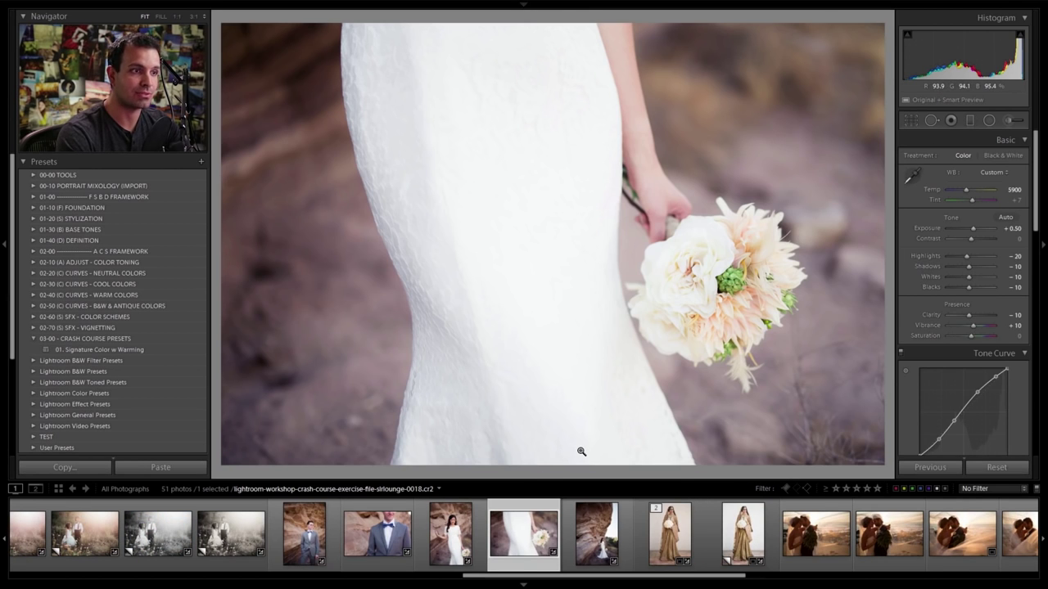
key(Right)
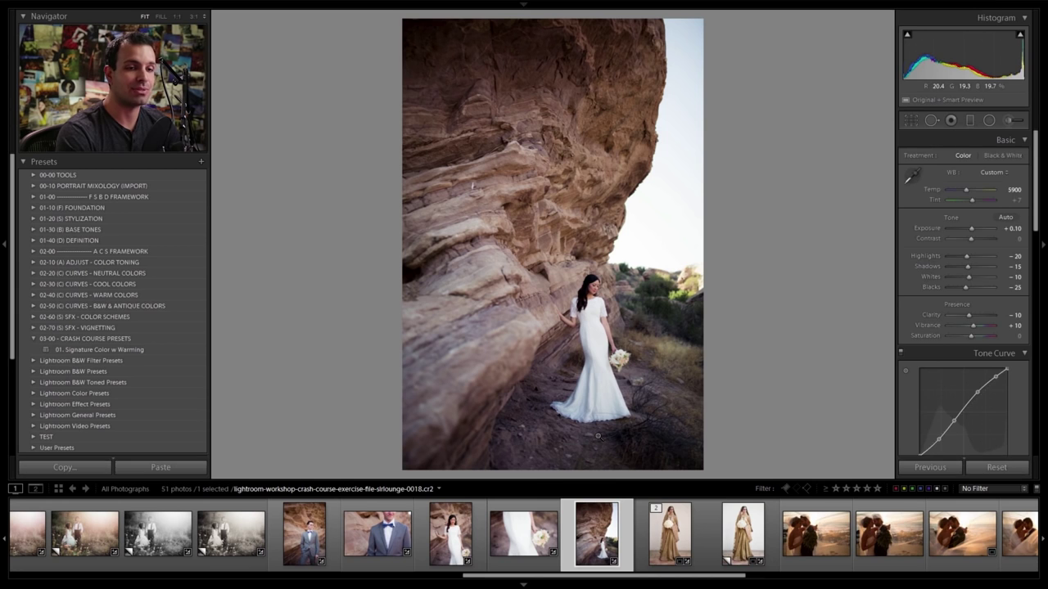
key(Right)
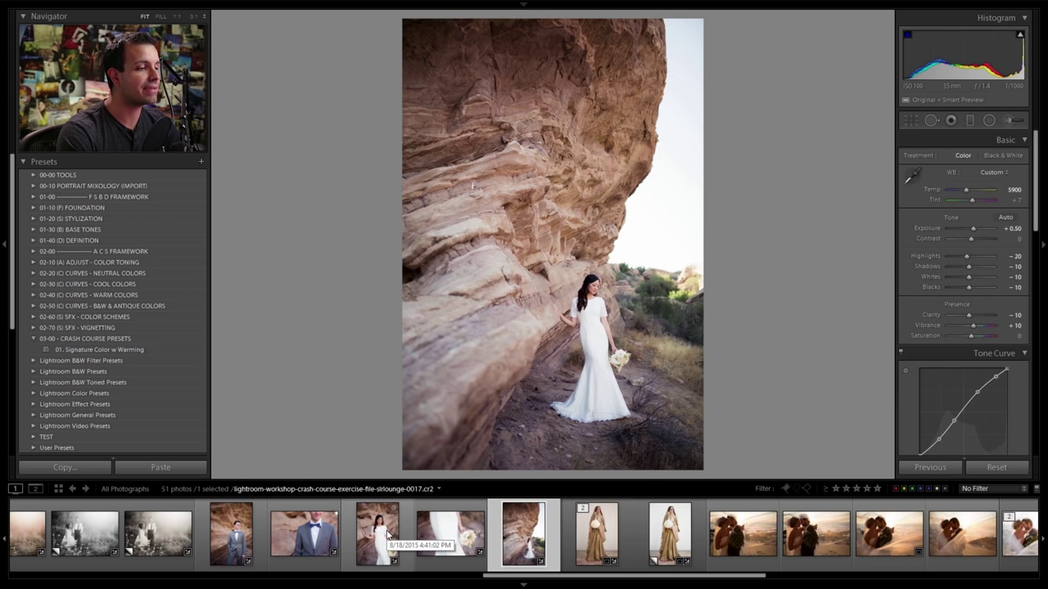
- Reset the standing bride portrait's develop settings to defaults
click(389, 534)
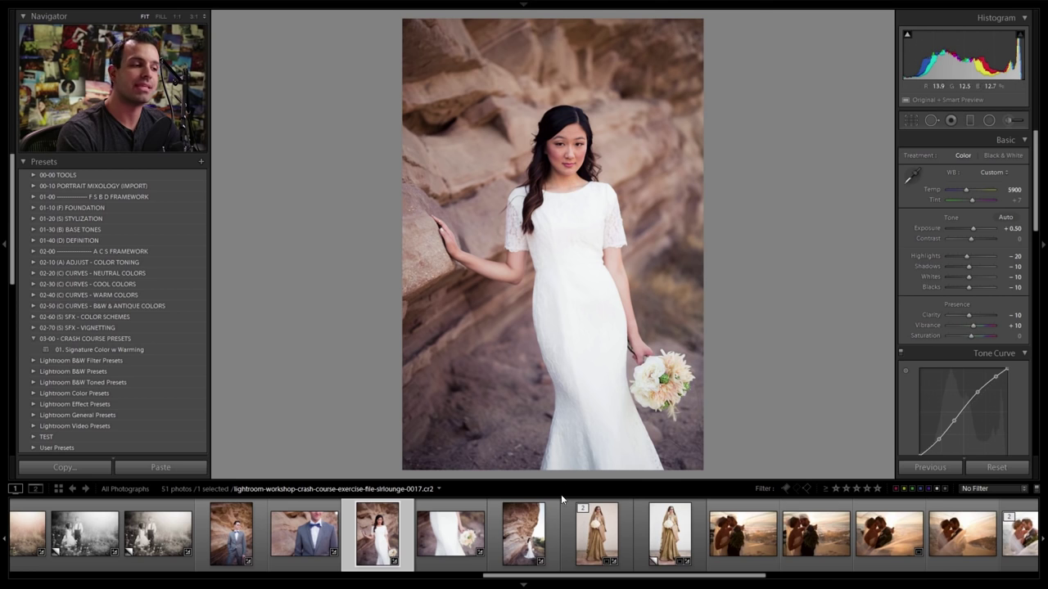
shift+click(524, 537)
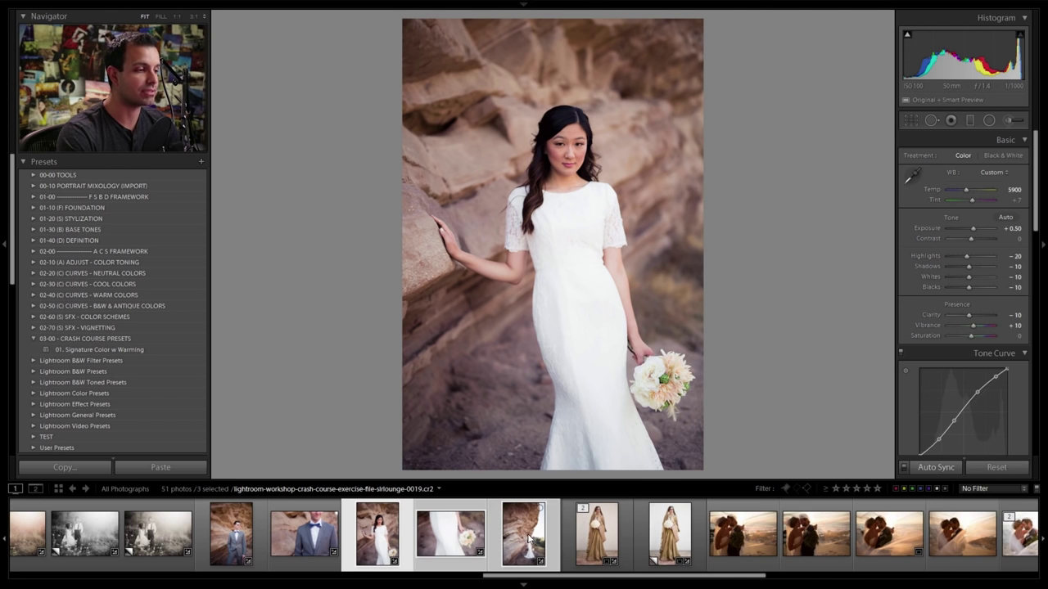
key(ctrl+shift+r)
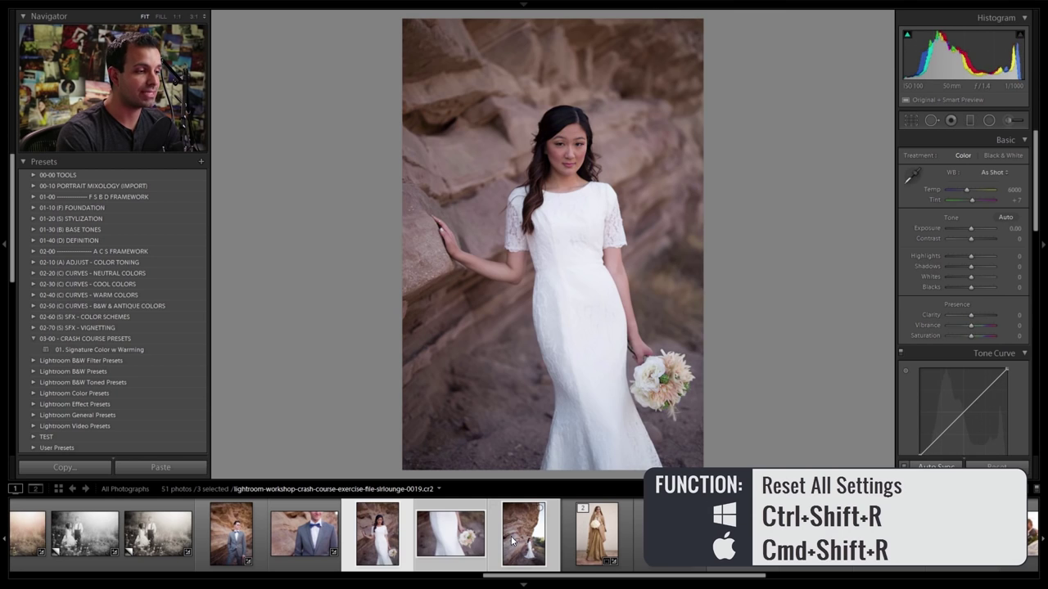
click(379, 525)
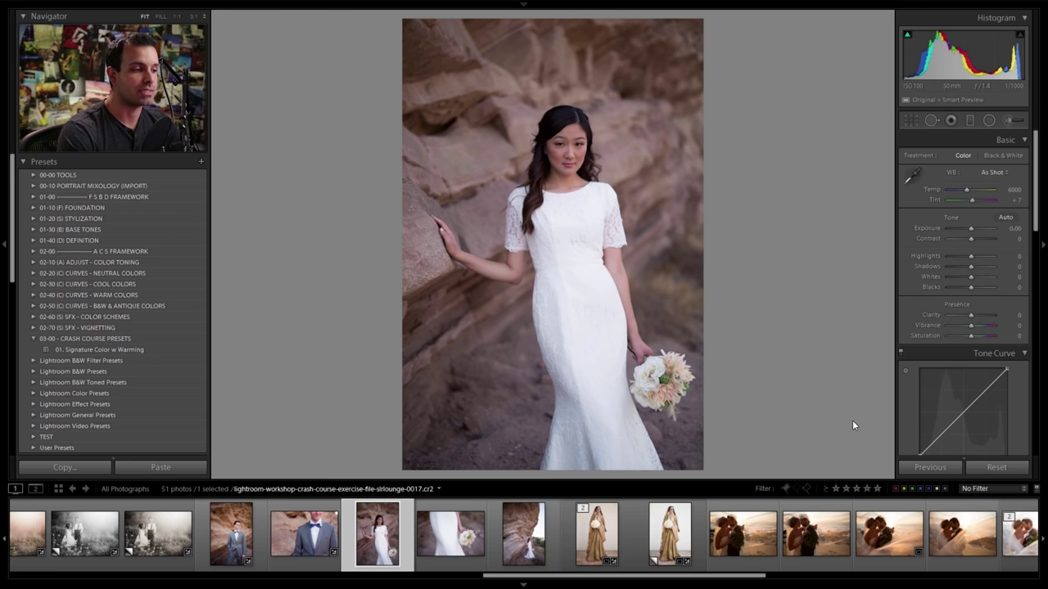
- Select the three bride photos and toggle Auto Sync on, then off
shift+click(525, 531)
key(ctrl)
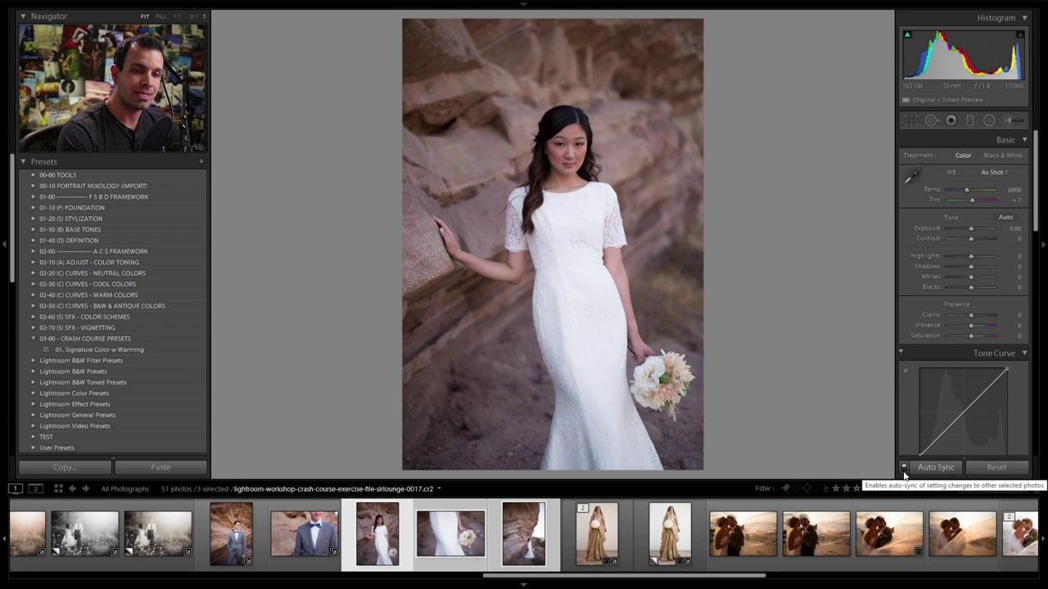
click(903, 470)
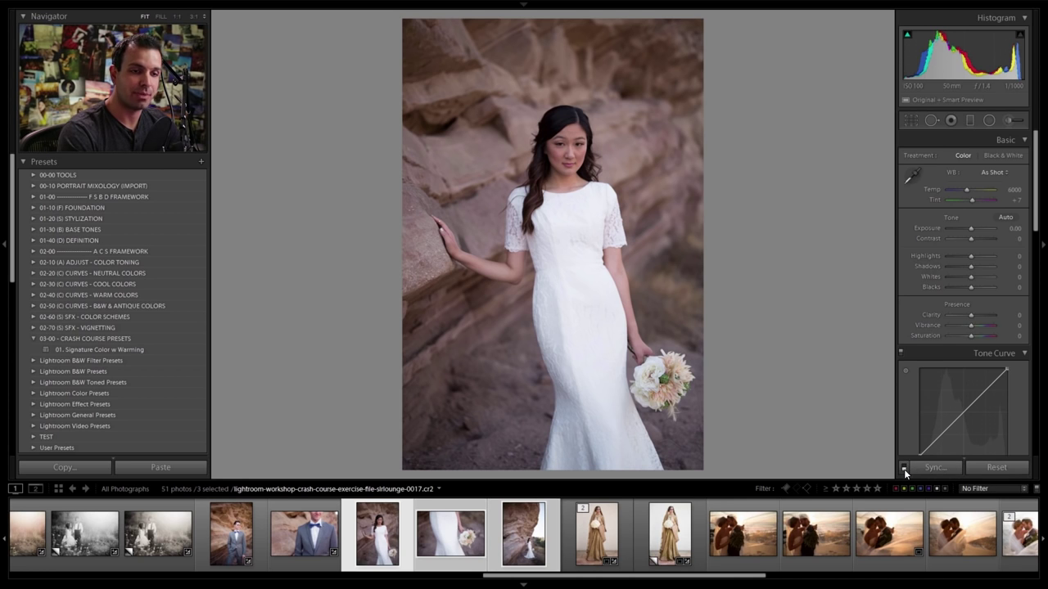
key(ctrl+alt+shift+a)
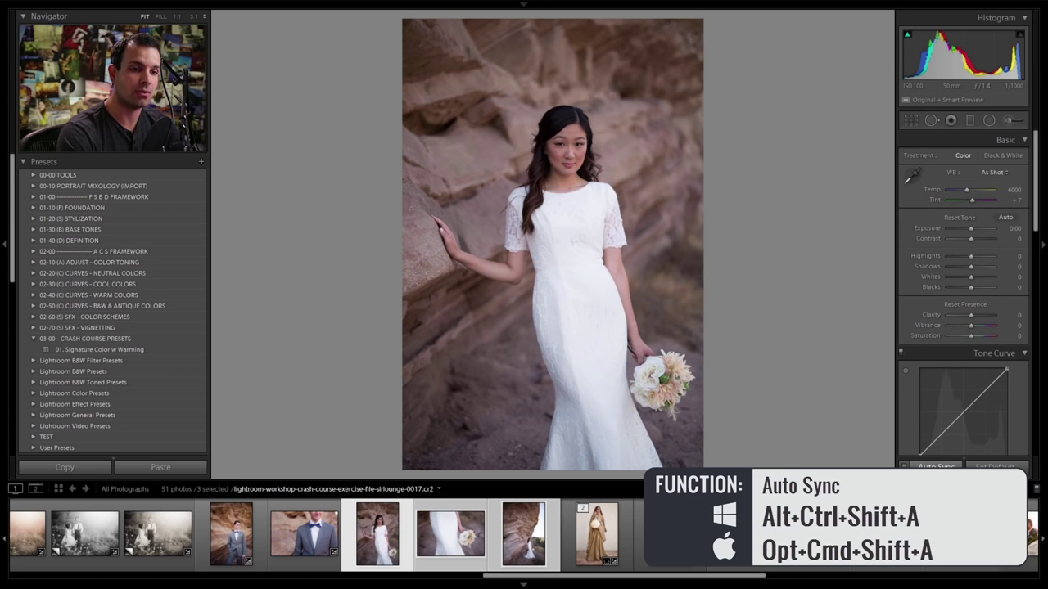
ctrl+click(921, 470)
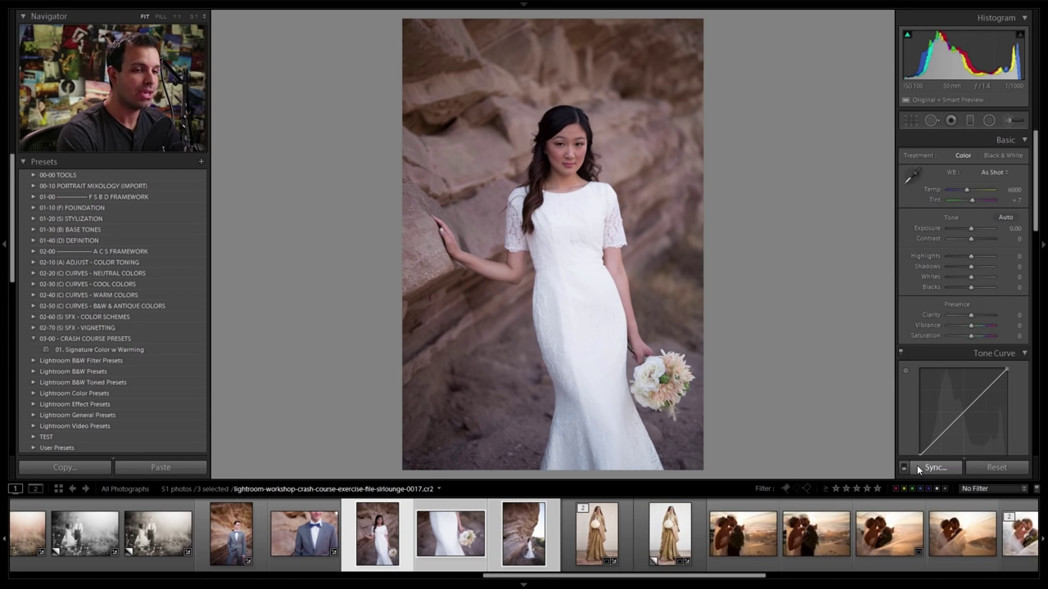
- Enable Auto Sync and apply the 01. Signature Color w Warming preset to all three photos
key(alt)
key(ctrl+alt+shift+a)
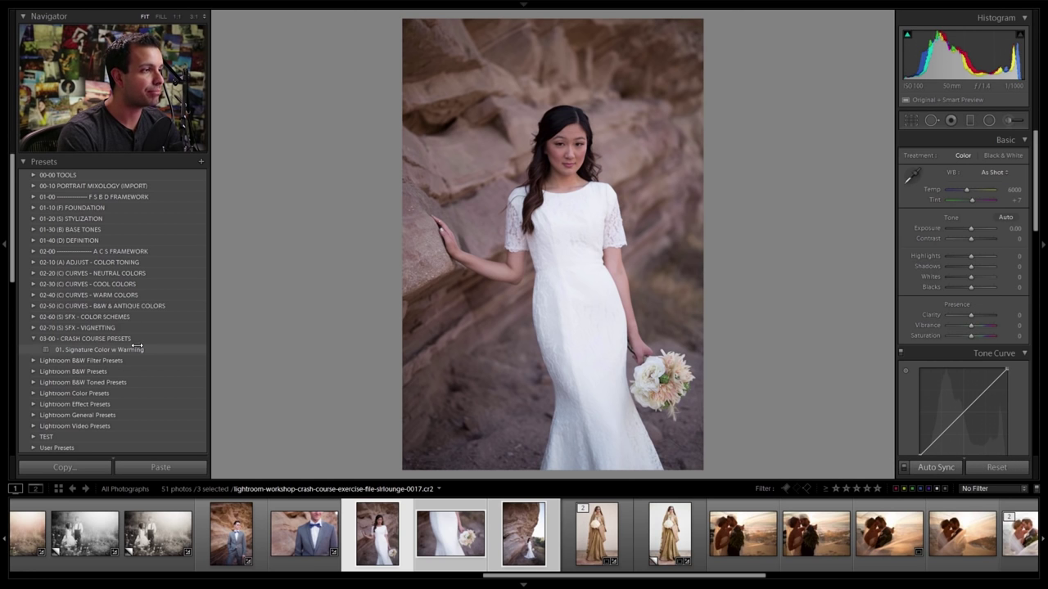
click(137, 348)
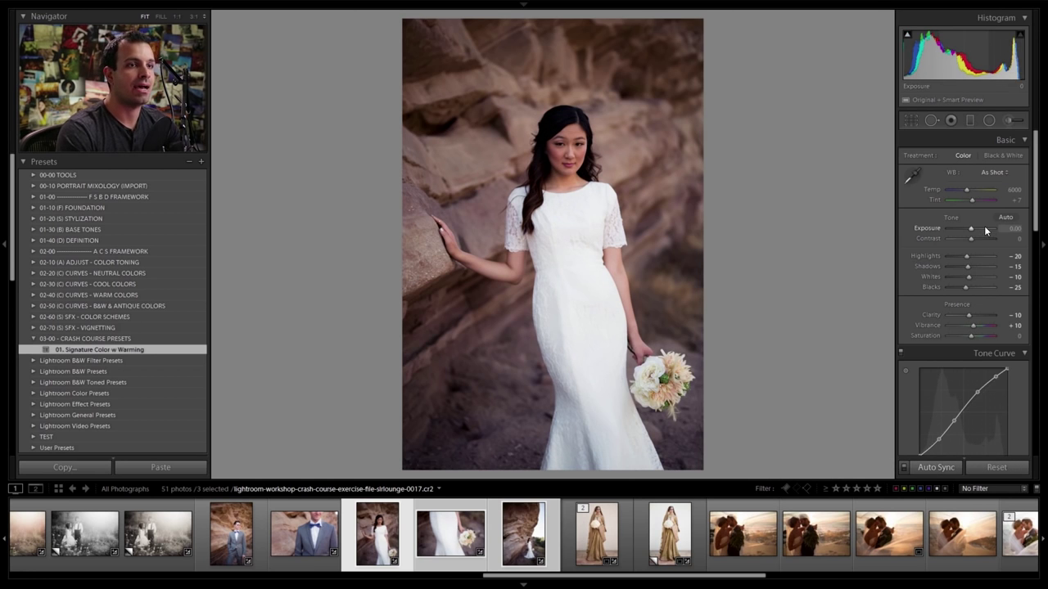
- Set Exposure to +0.40 and Shadows to -10, then check the bouquet and rock-wall photos
key(Up)
key(Up)
key(Up)
key(Up)
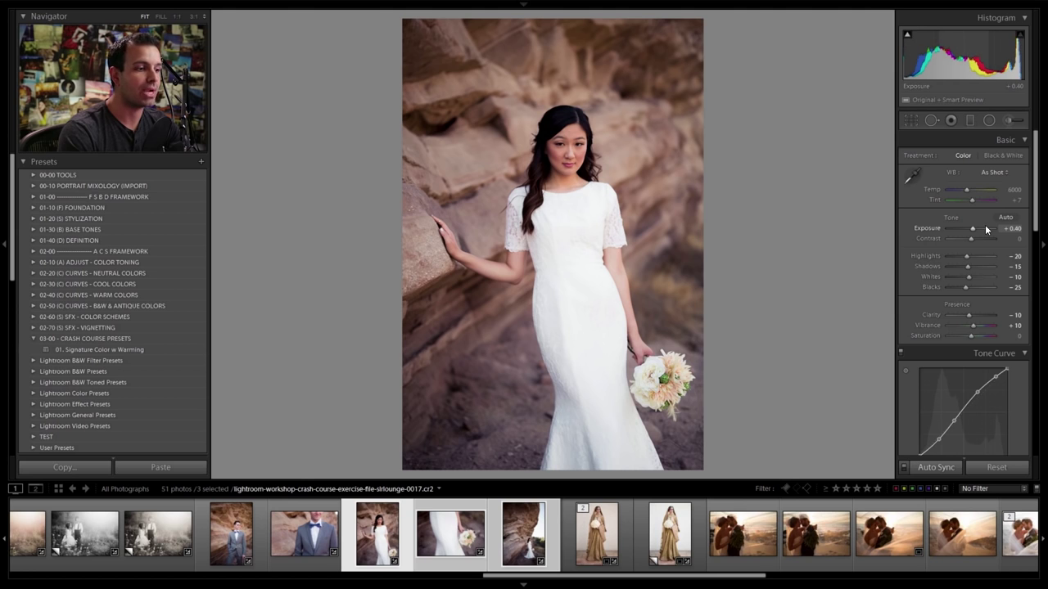
key(Up)
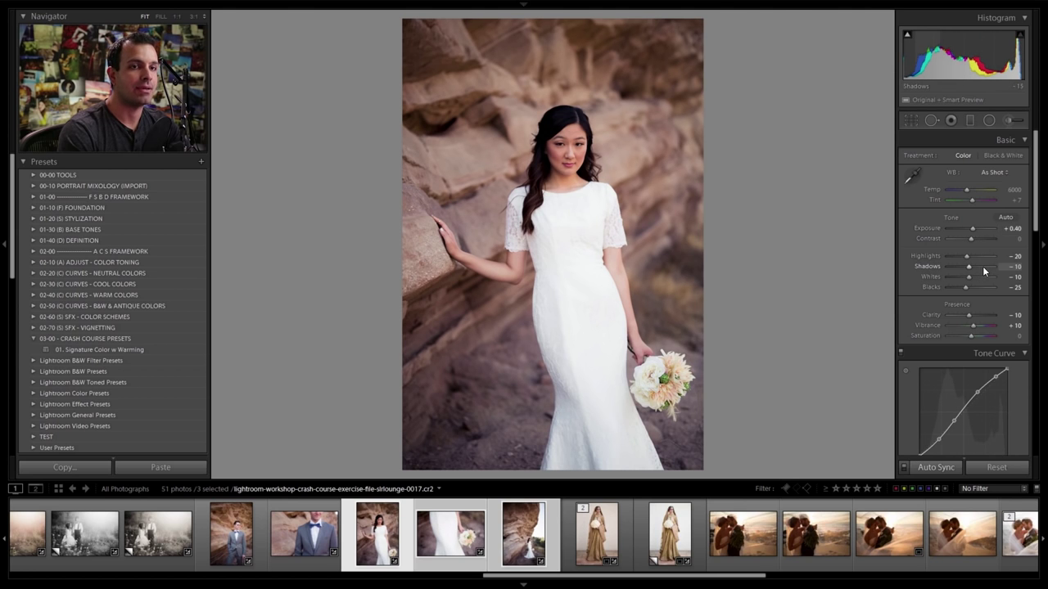
key(Up)
key(Up)
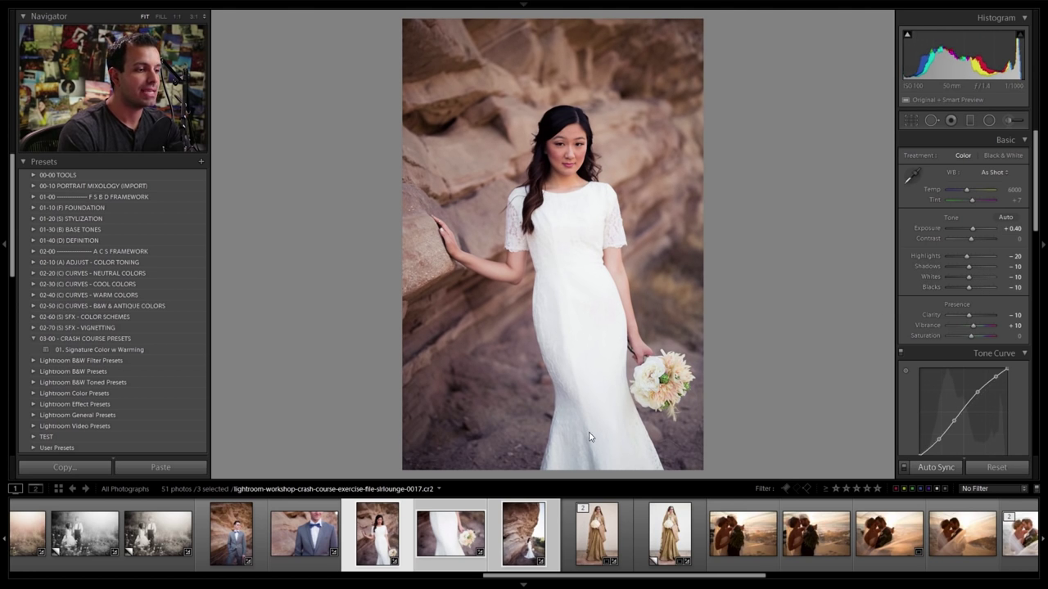
click(457, 550)
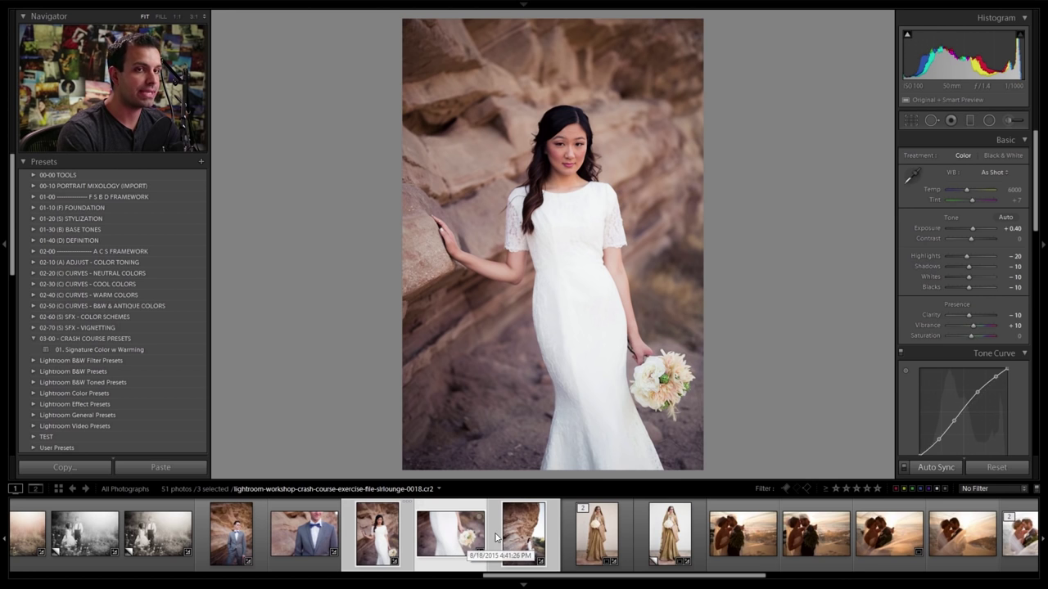
click(511, 534)
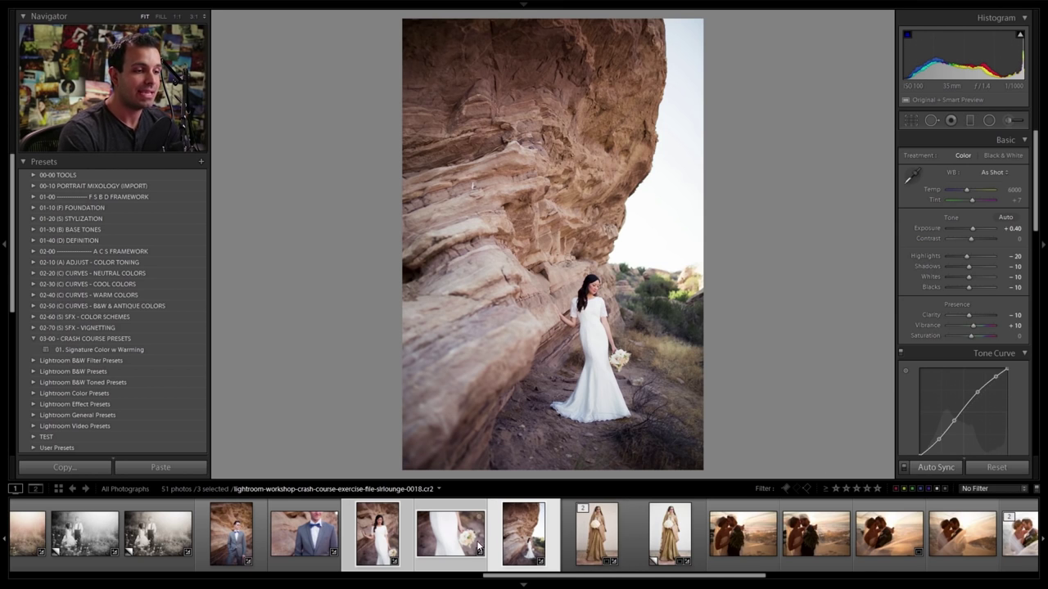
shift+click(742, 534)
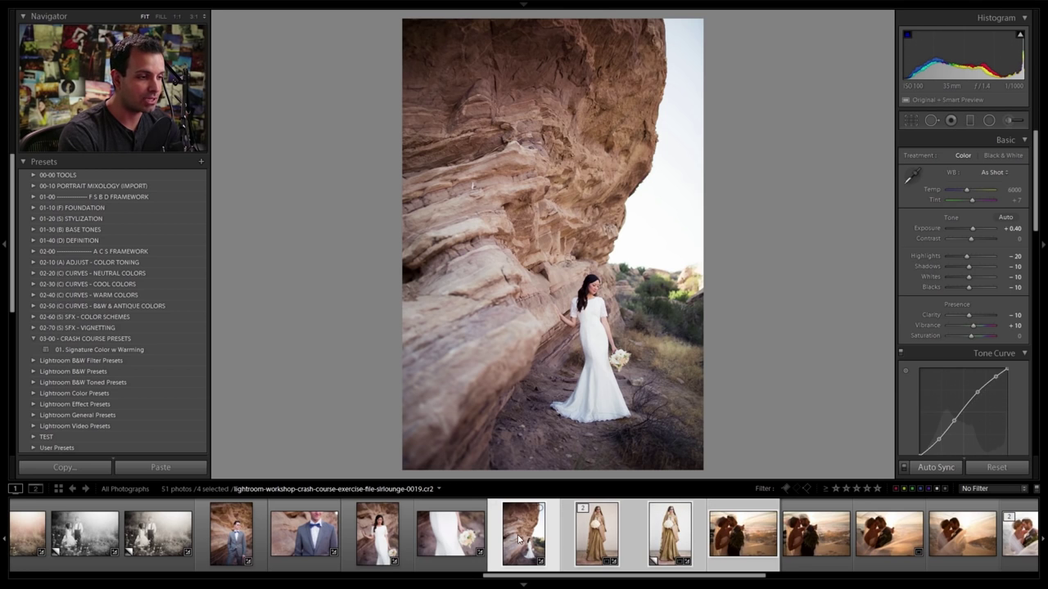
drag(977, 229, 983, 229)
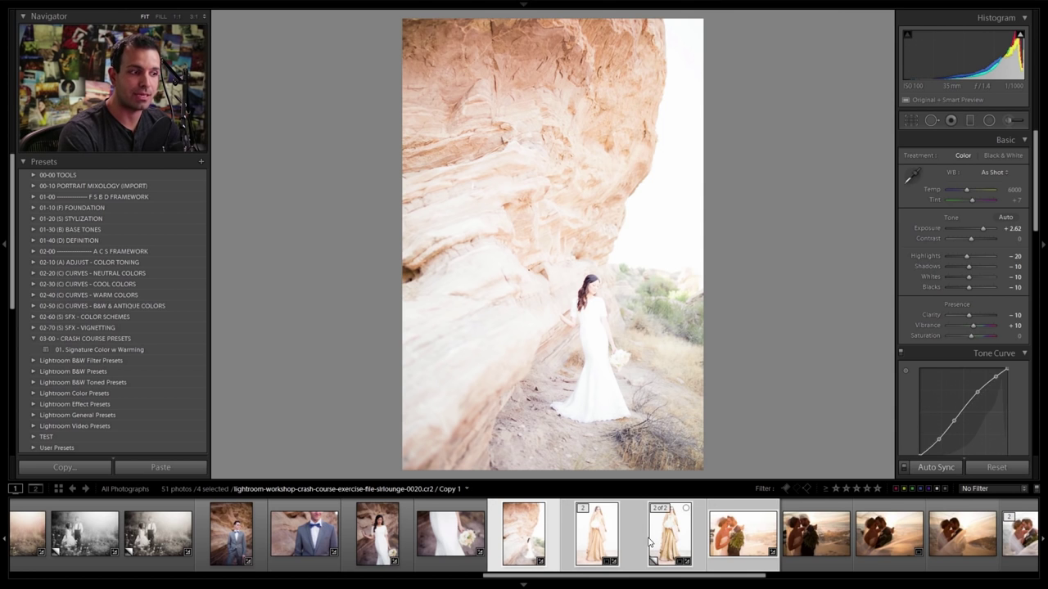
key(ctrl+z)
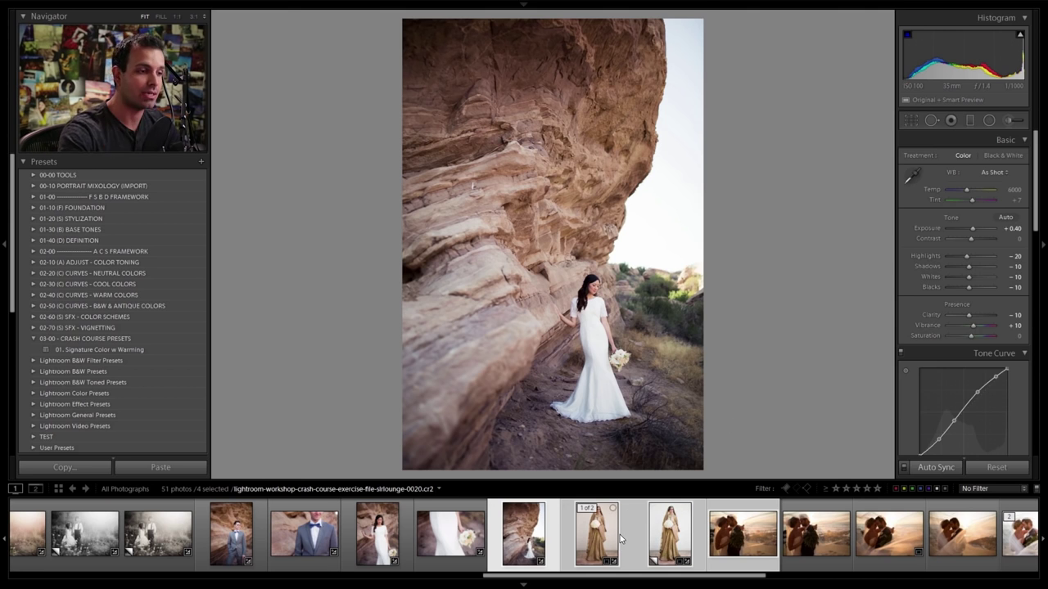
key(ctrl+d)
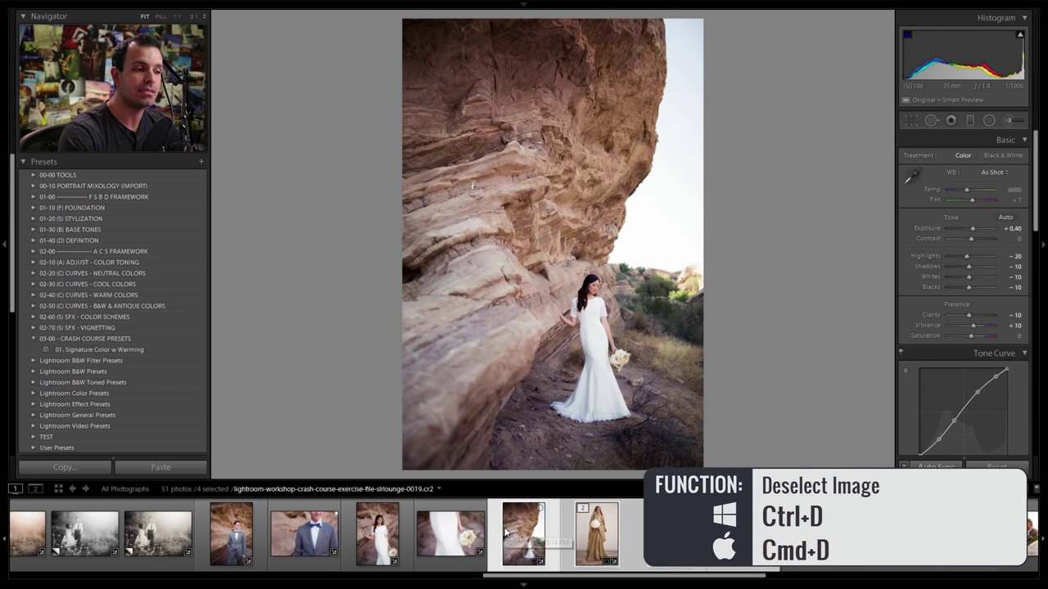
- Deselect all, then open the dress-and-bouquet close-up (0018) on its own
key(ctrl+d)
click(505, 533)
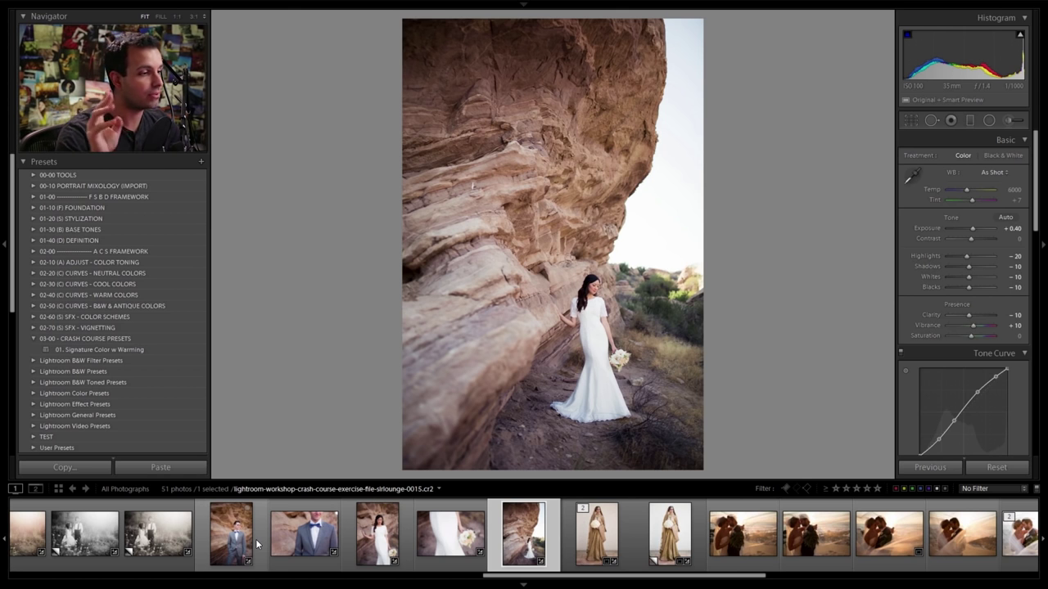
click(311, 554)
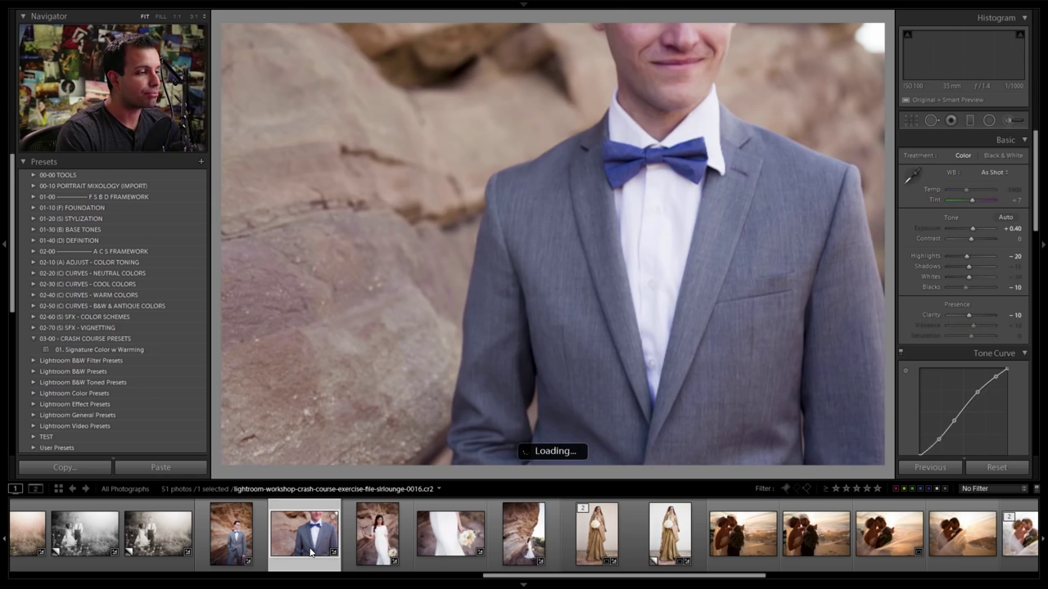
click(371, 535)
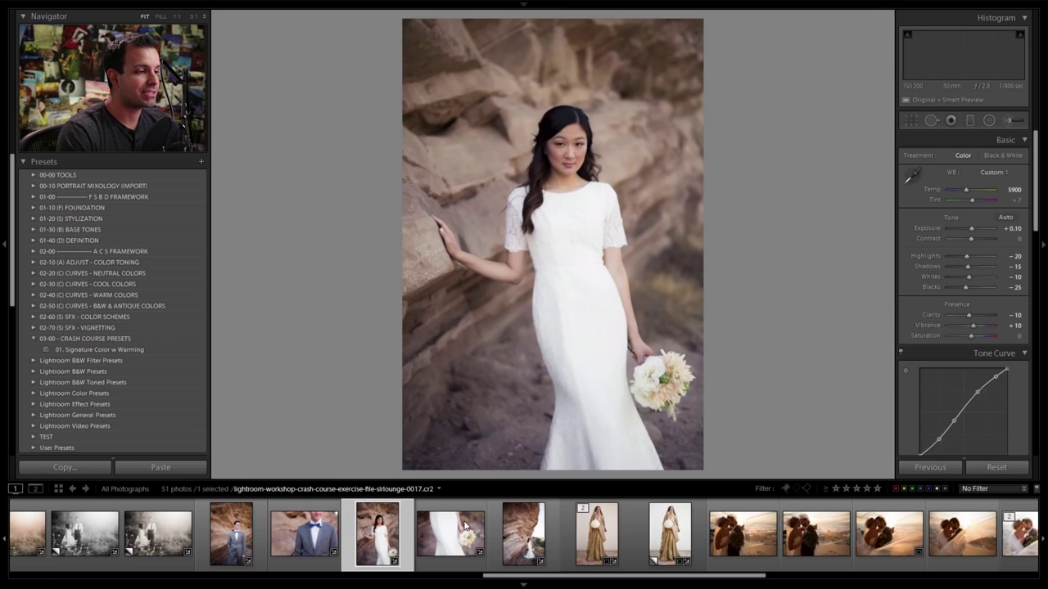
click(433, 528)
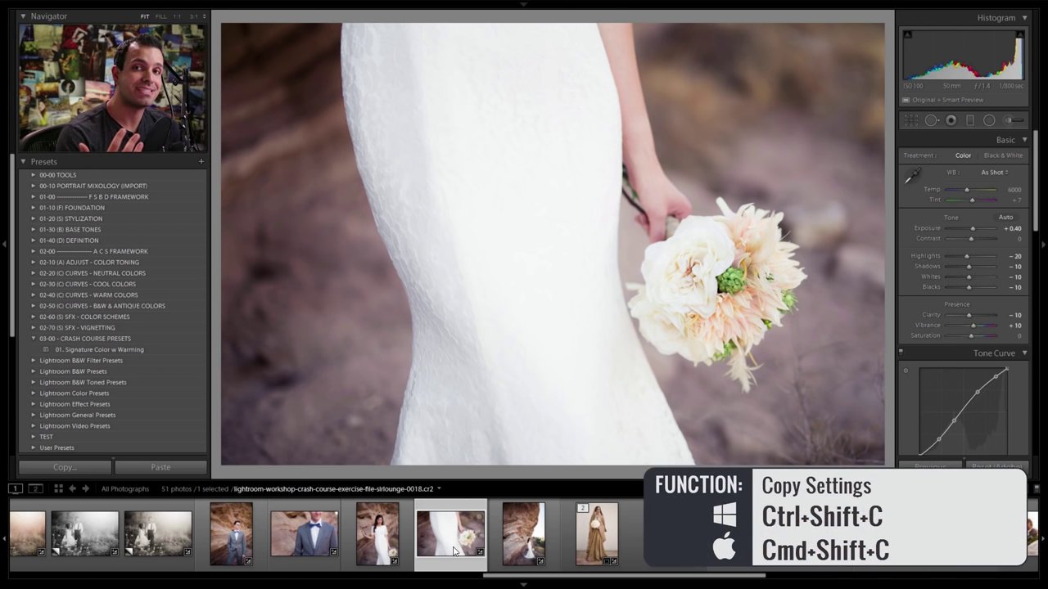
- Copy the bouquet photo's checked develop settings
key(ctrl+shift+c)
drag(580, 124, 525, 150)
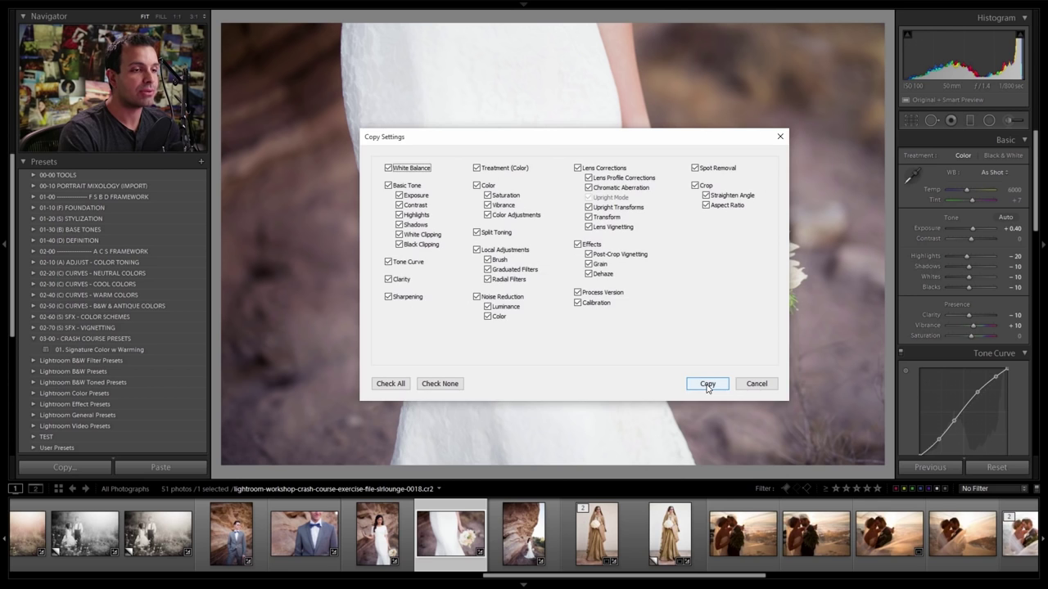
click(707, 384)
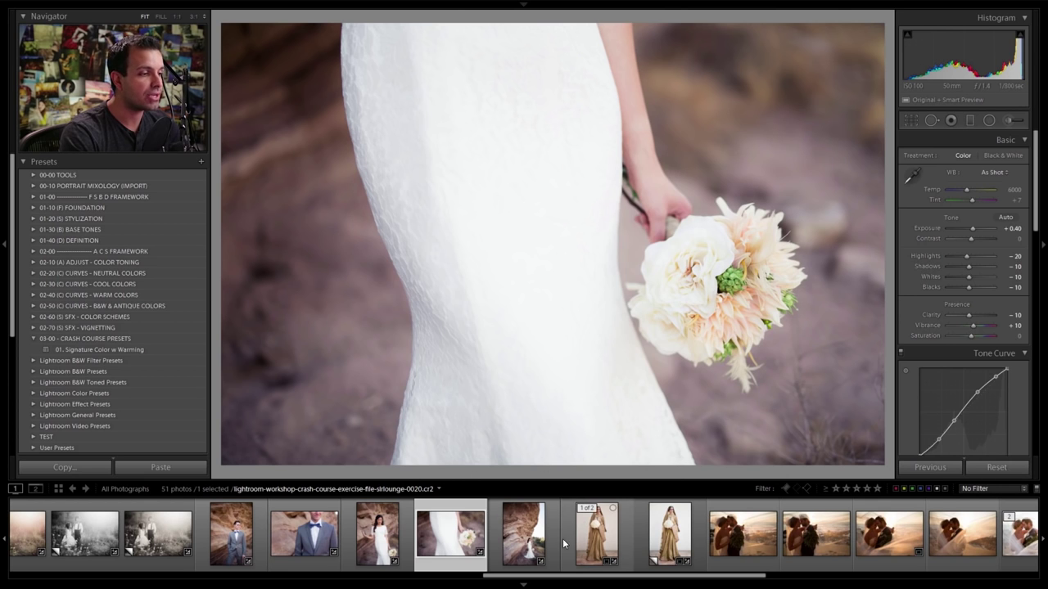
scroll(573, 536, down, 5)
scroll(866, 528, down, 5)
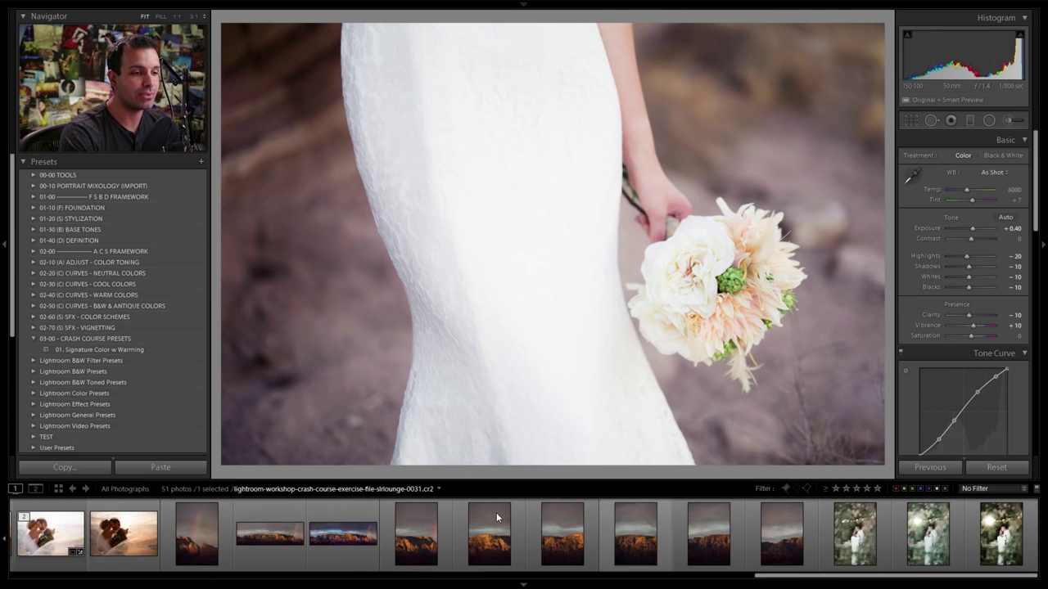
- Paste the copied settings onto the canyon landscape, then undo the paste
click(774, 538)
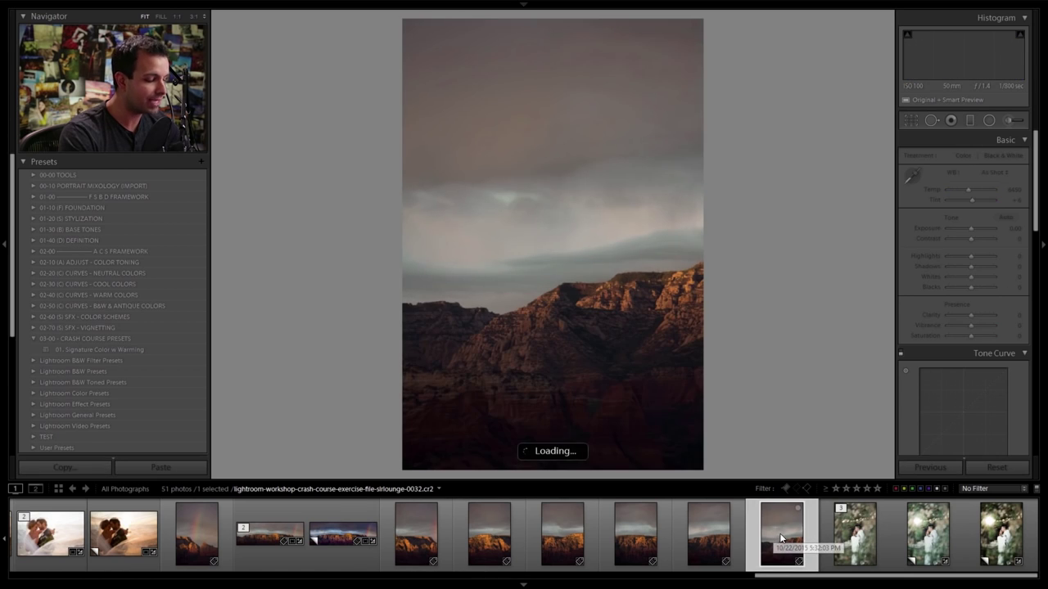
key(ctrl+shift+v)
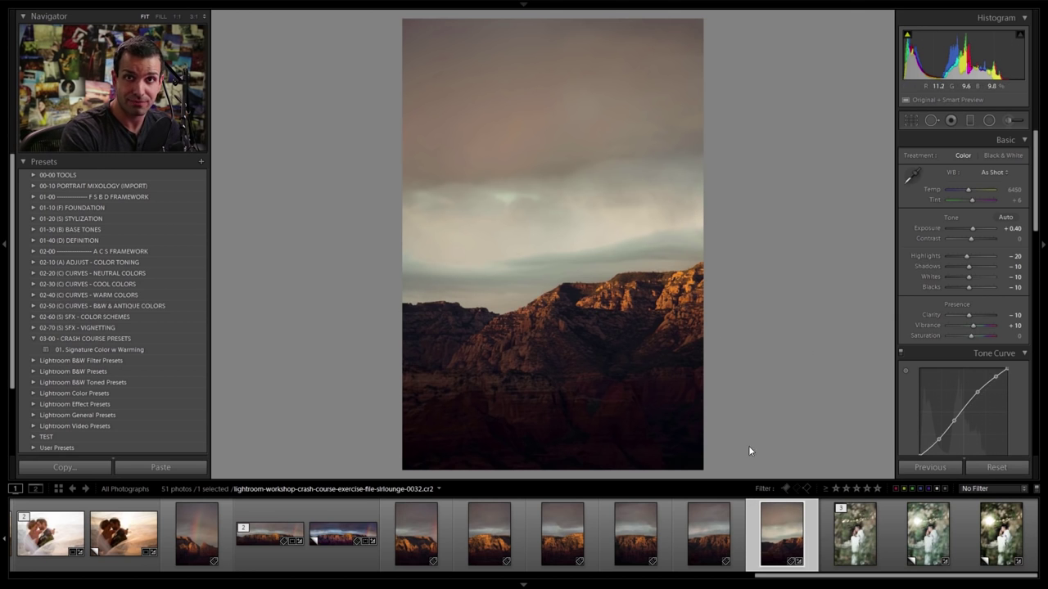
key(ctrl+z)
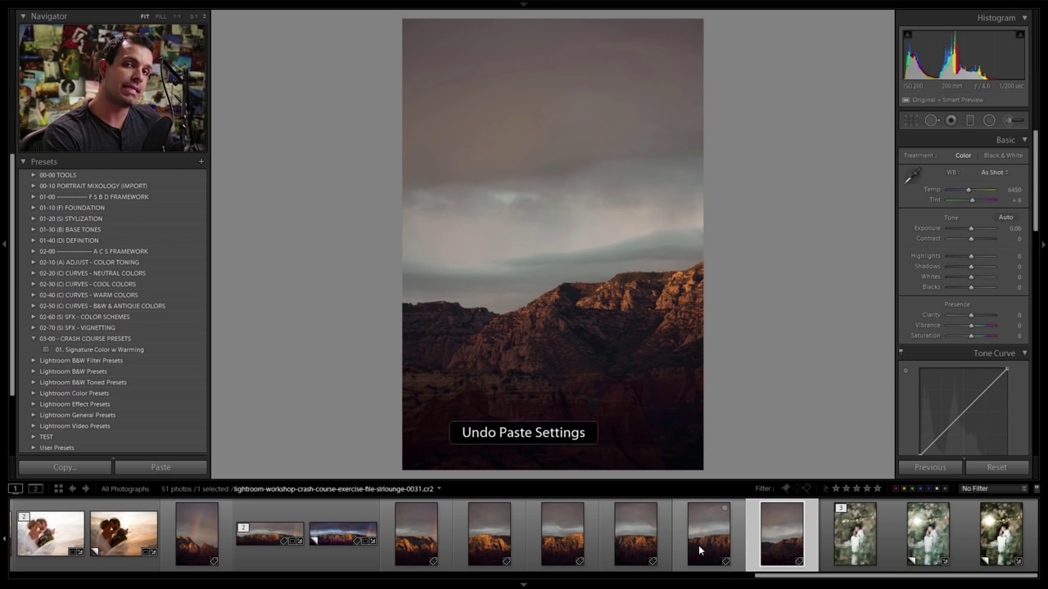
scroll(697, 556, up, 3)
scroll(655, 548, up, 3)
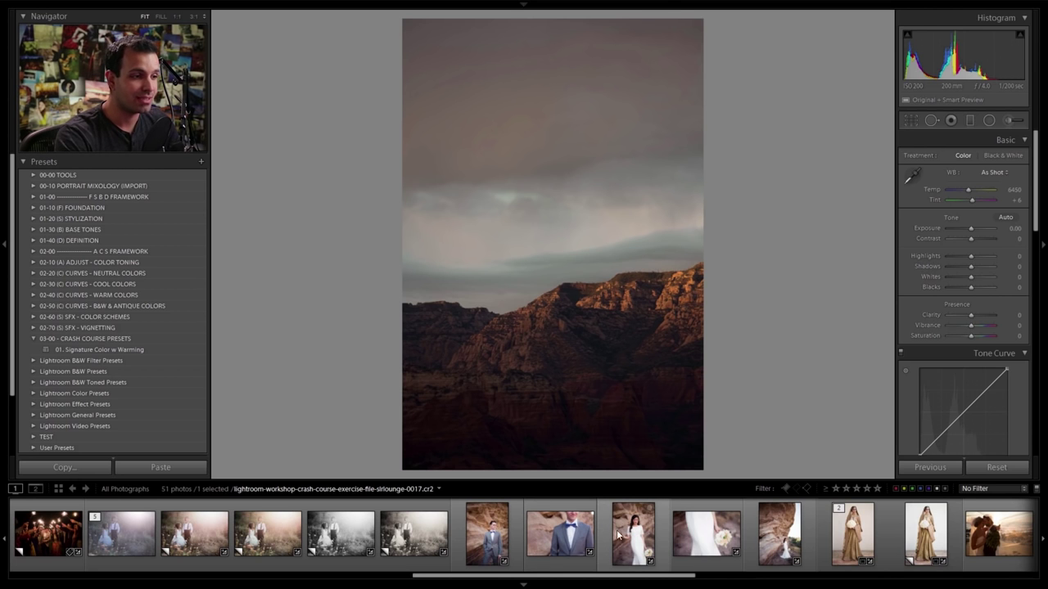
click(491, 537)
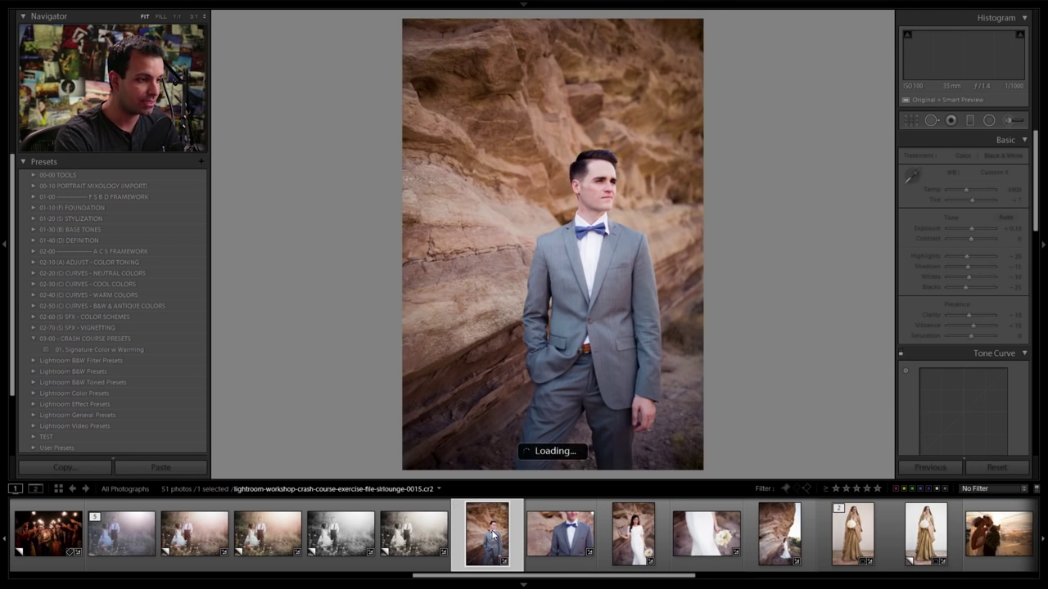
- Compare groom portrait 0015 with bride-beside-the-rock photo 0019, ending on the groom
click(774, 531)
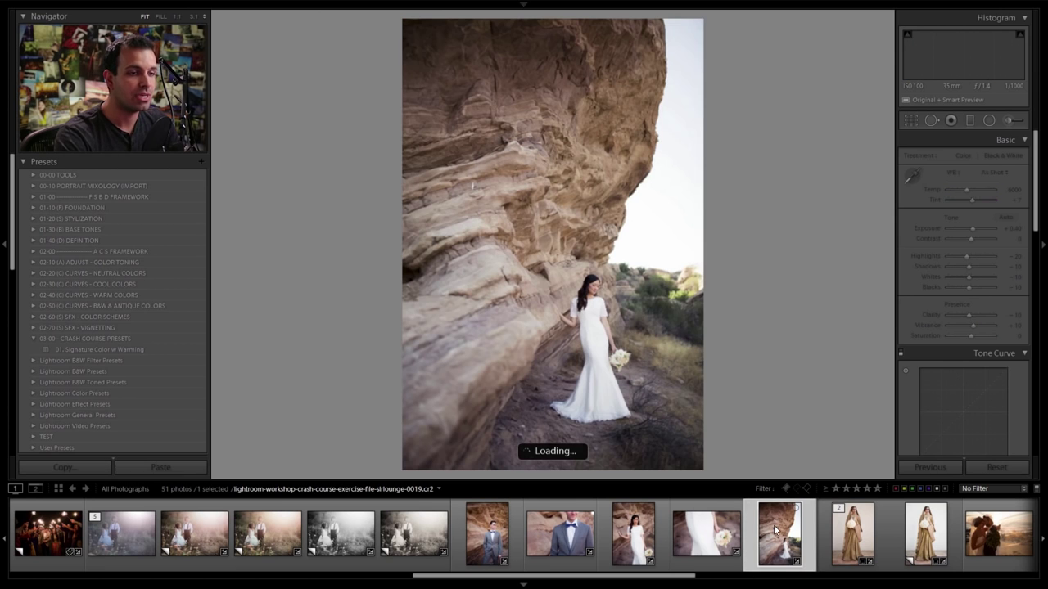
click(491, 524)
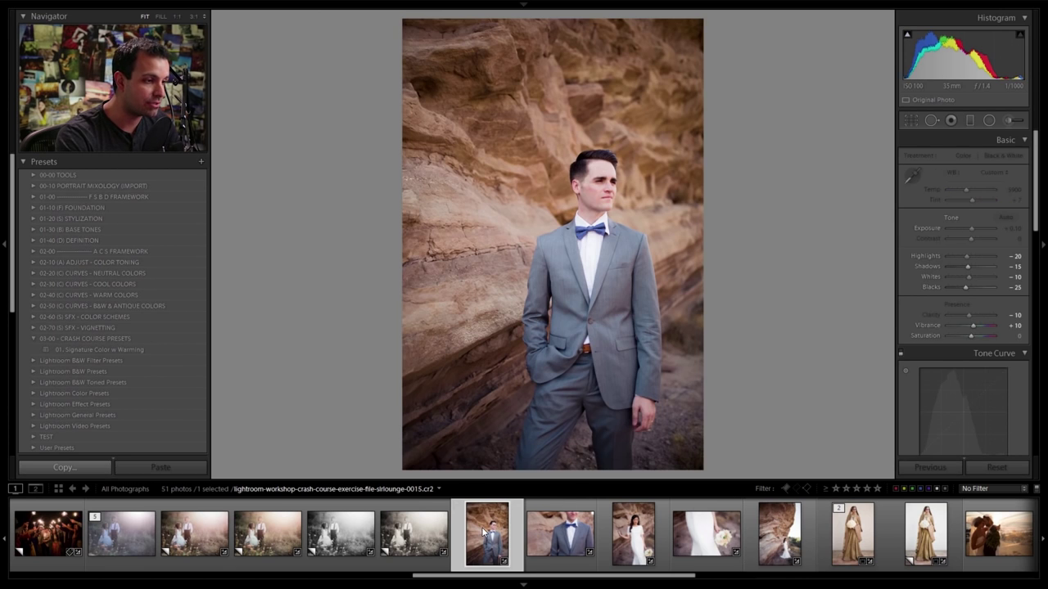
click(778, 532)
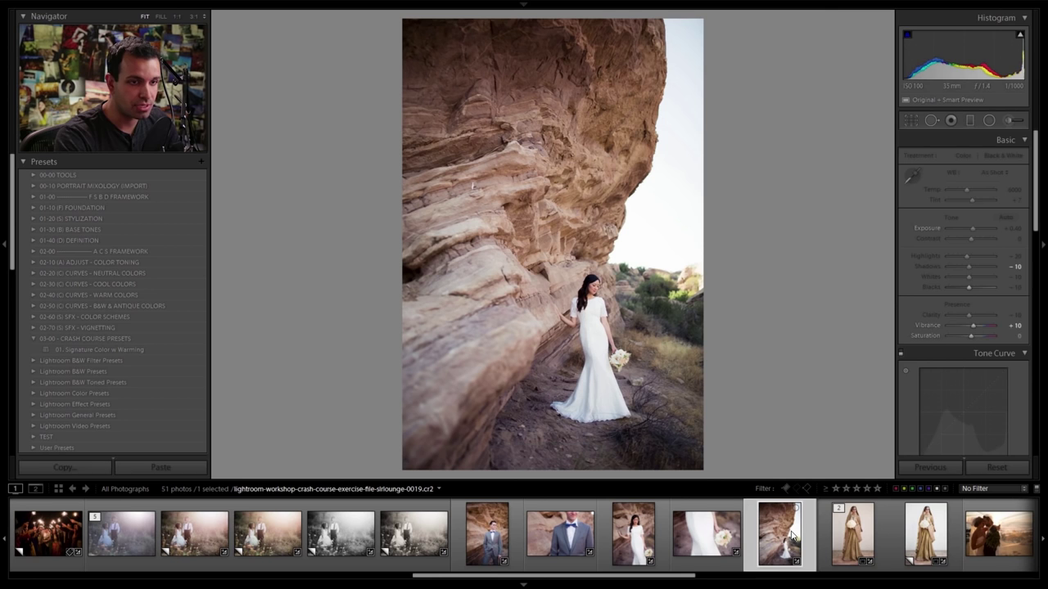
click(486, 528)
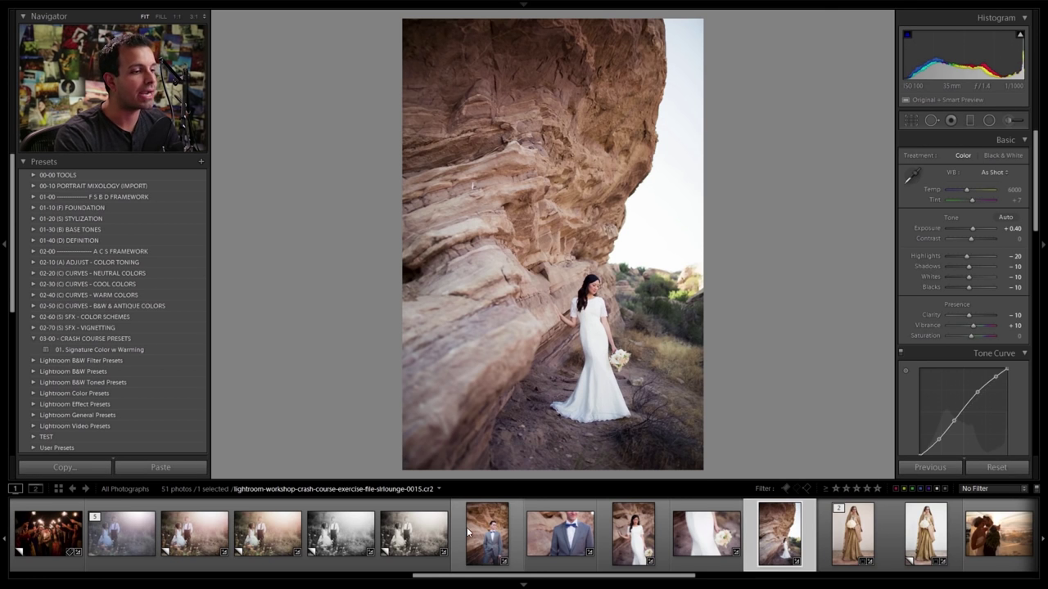
- Copy the groom portrait's develop settings and paste them onto standing bride portrait 0017
key(ctrl+shift+c)
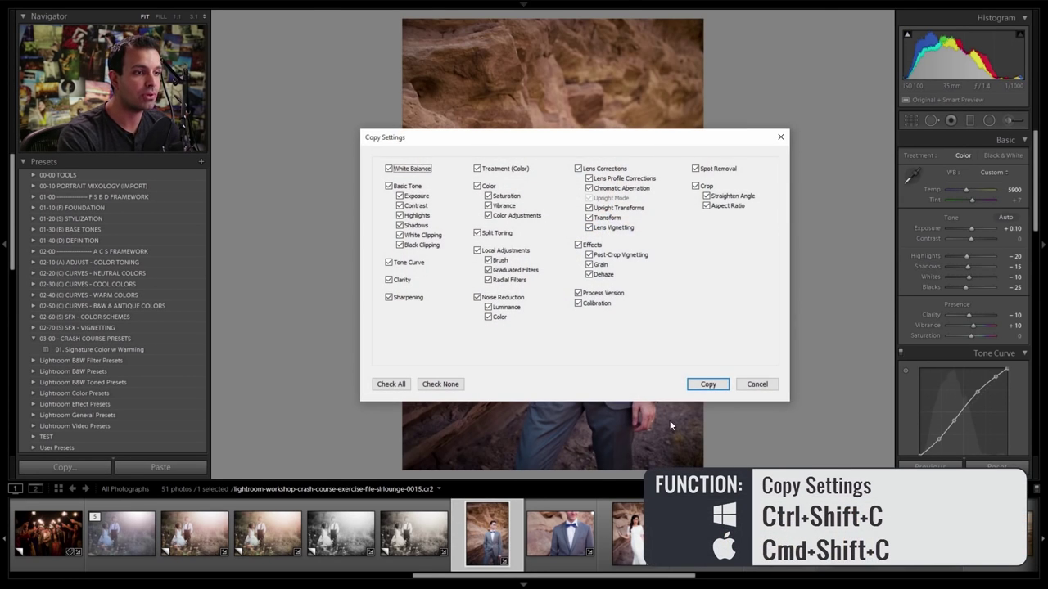
click(706, 390)
click(633, 532)
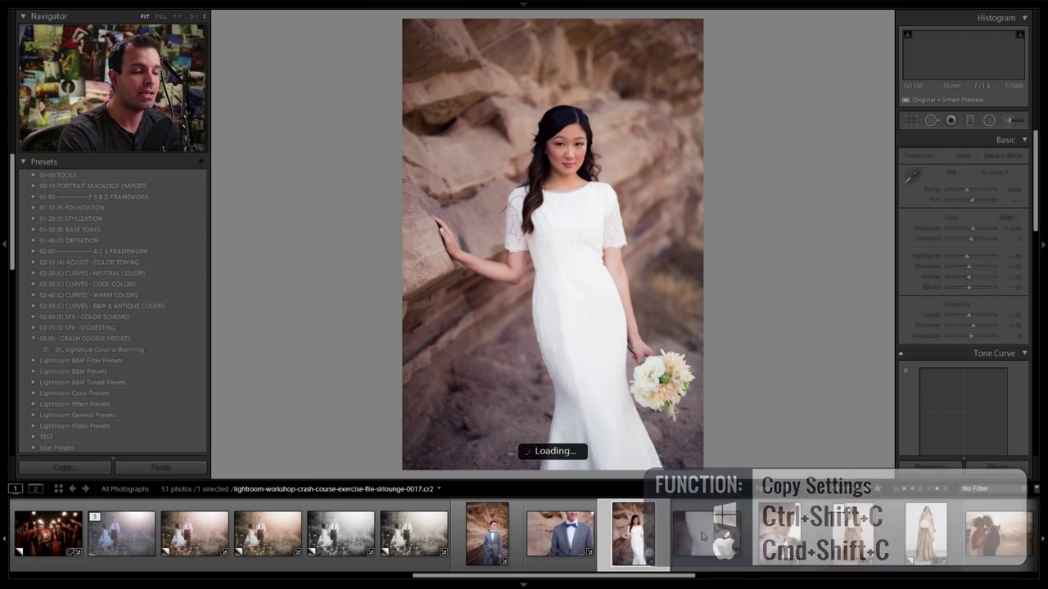
key(ctrl+shift+v)
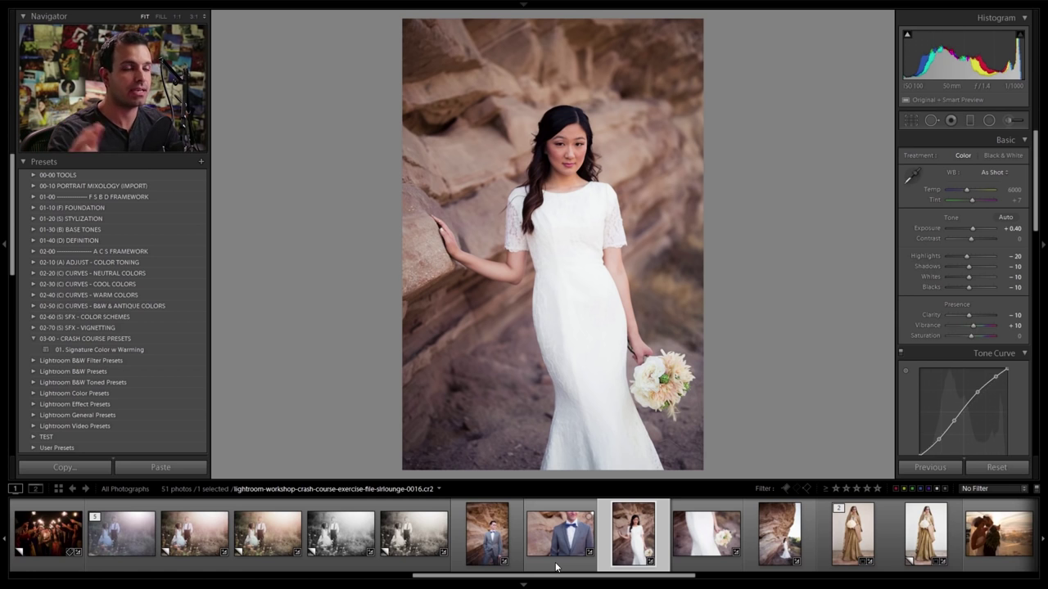
click(489, 532)
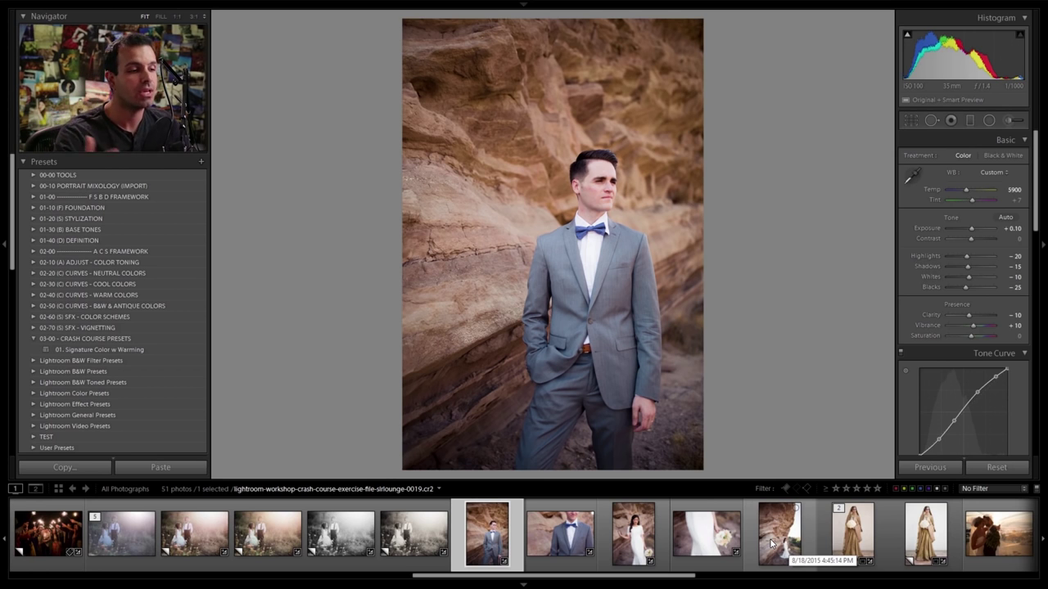
- Shift-select the filmstrip from the standing groom through the bride-by-rock photo so Auto Sync appears
shift+click(767, 543)
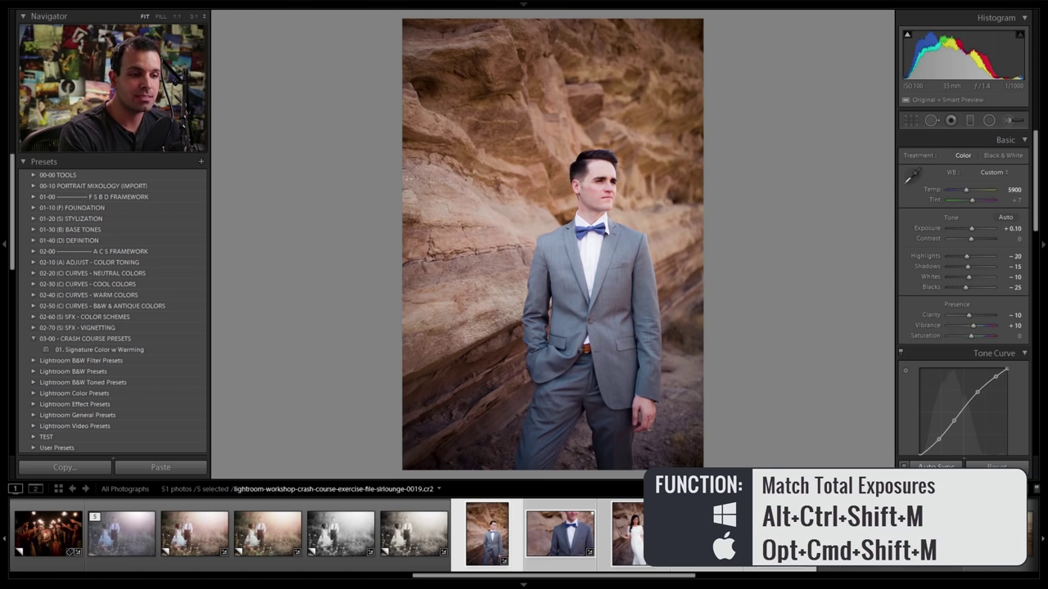
- Review the groom close-up, standing bride, dress-and-bouquet close-up and bride-by-rock photos
click(559, 540)
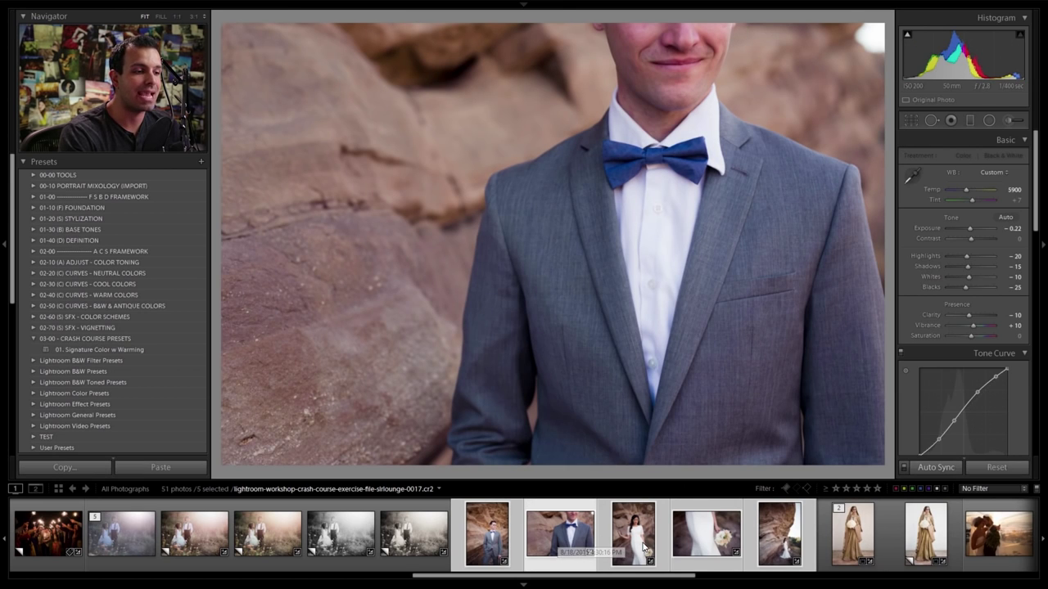
click(644, 547)
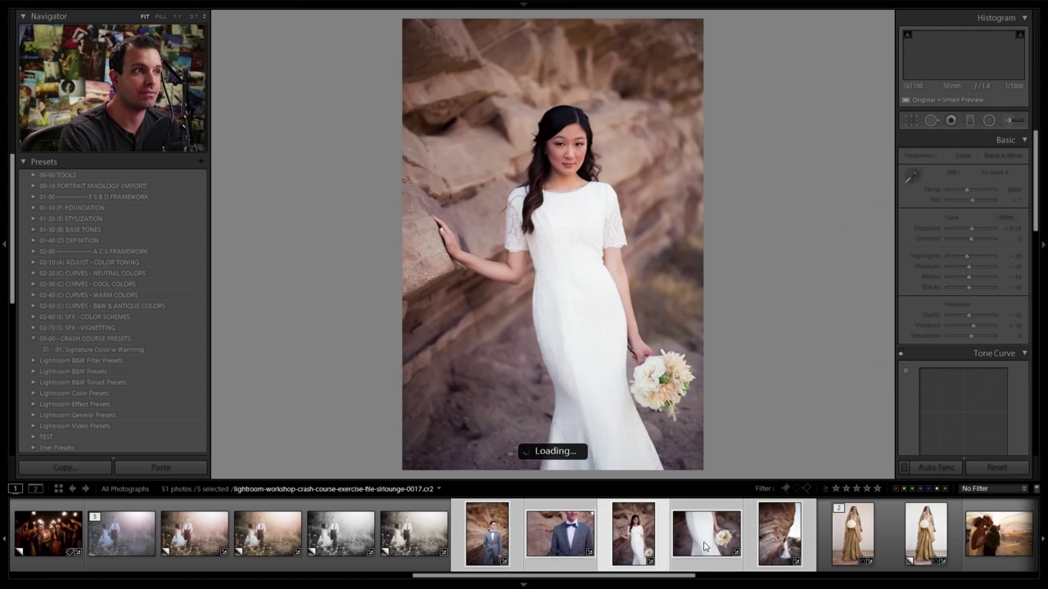
click(735, 544)
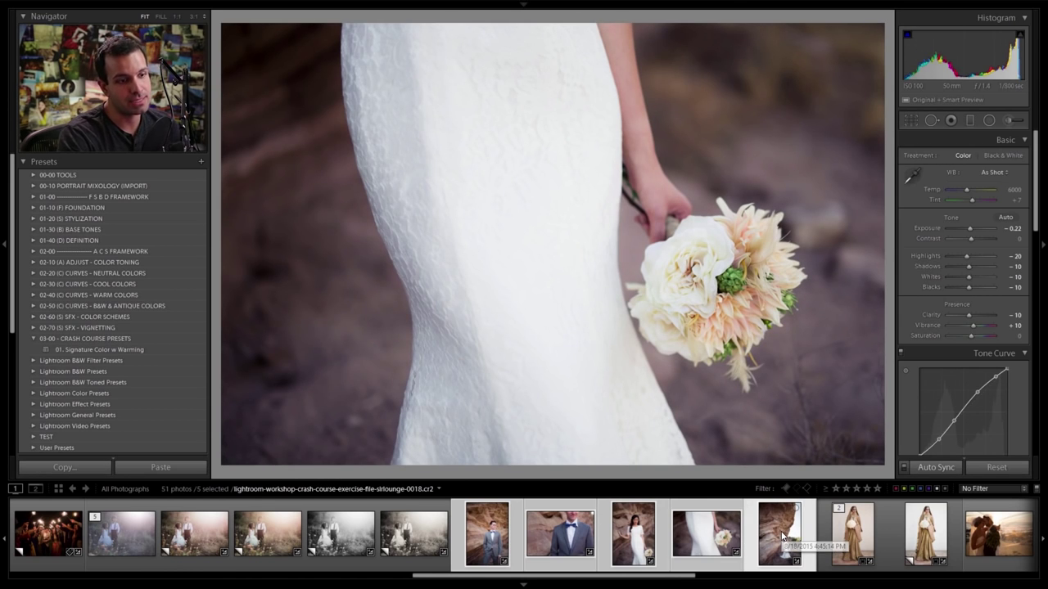
click(782, 536)
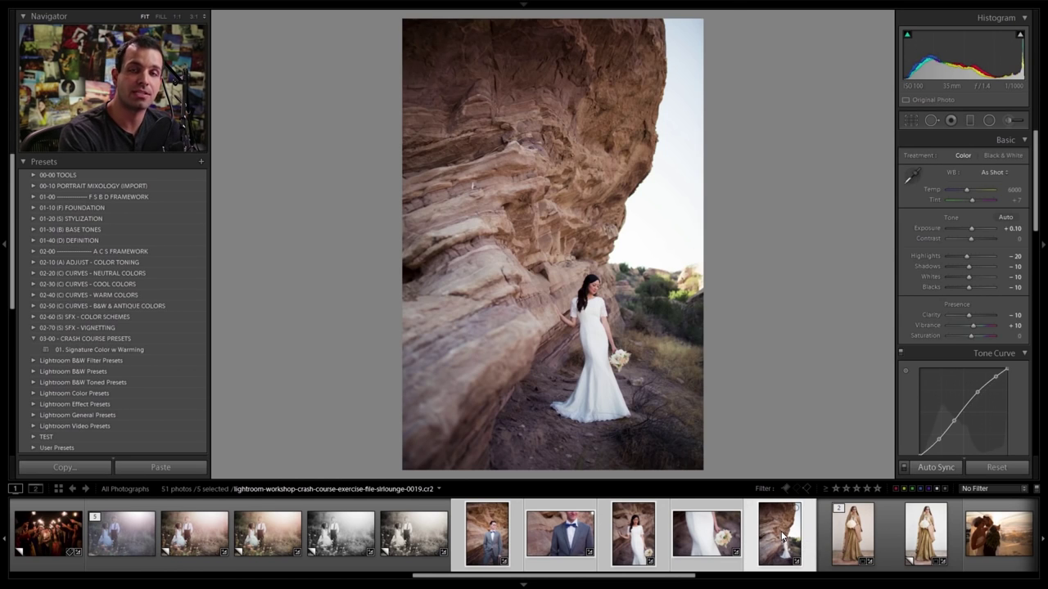
- Undo the selection changes and Match Total Exposures, back to groom portrait 0015 at Exposure +0.10
key(ctrl+z)
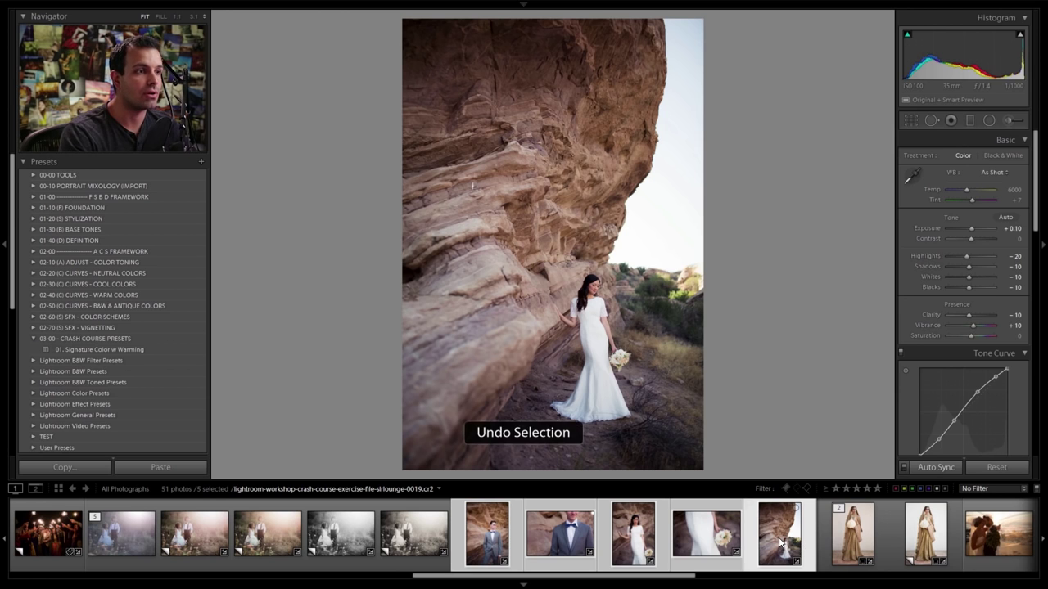
key(ctrl+z)
key(ctrl+z)
key(ctrl+z)
key(ctrl+z)
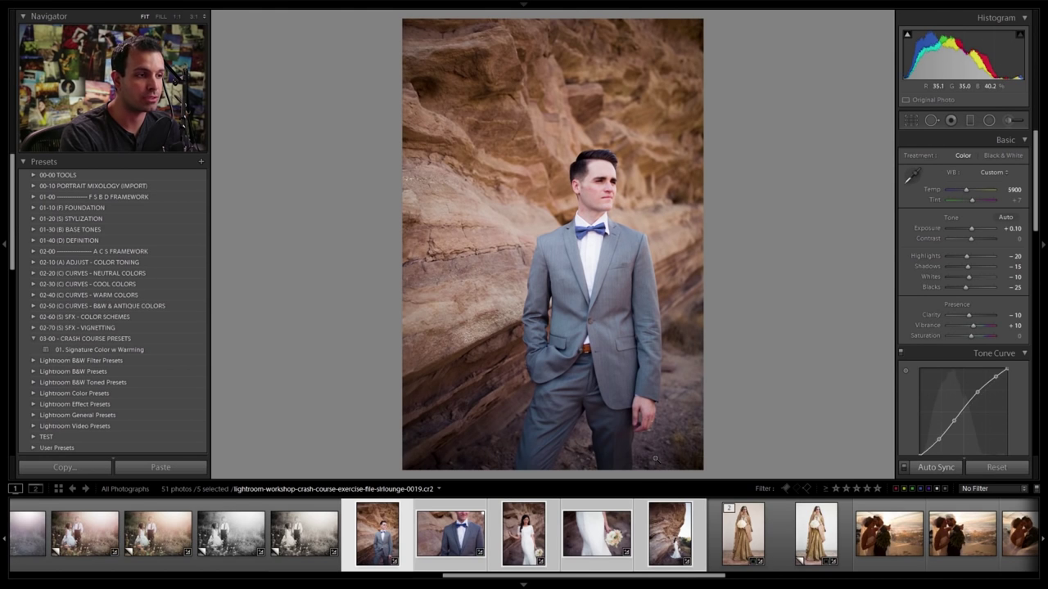
key(ctrl+z)
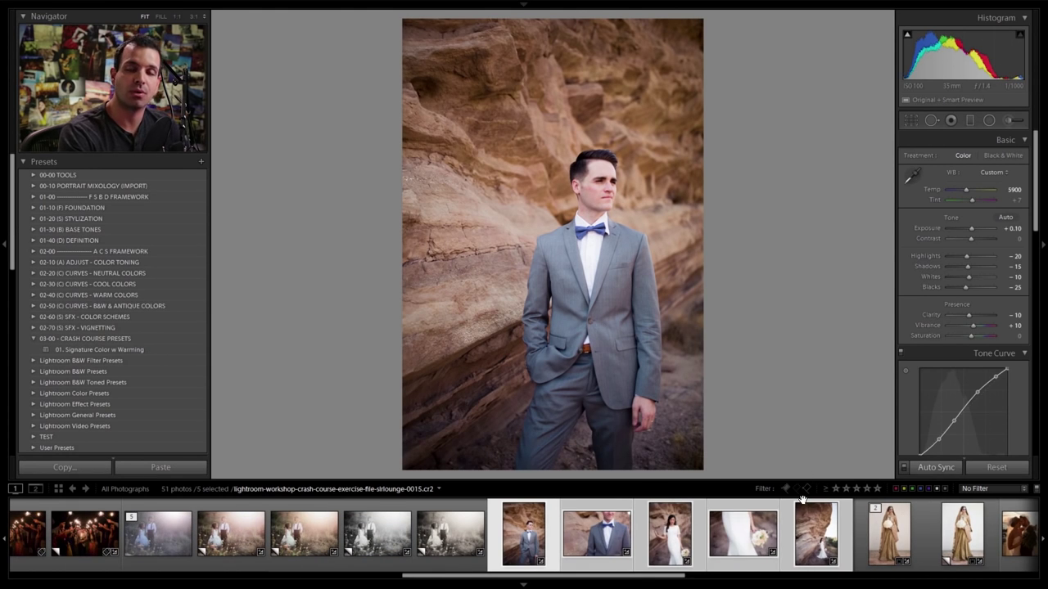
key(ctrl+z)
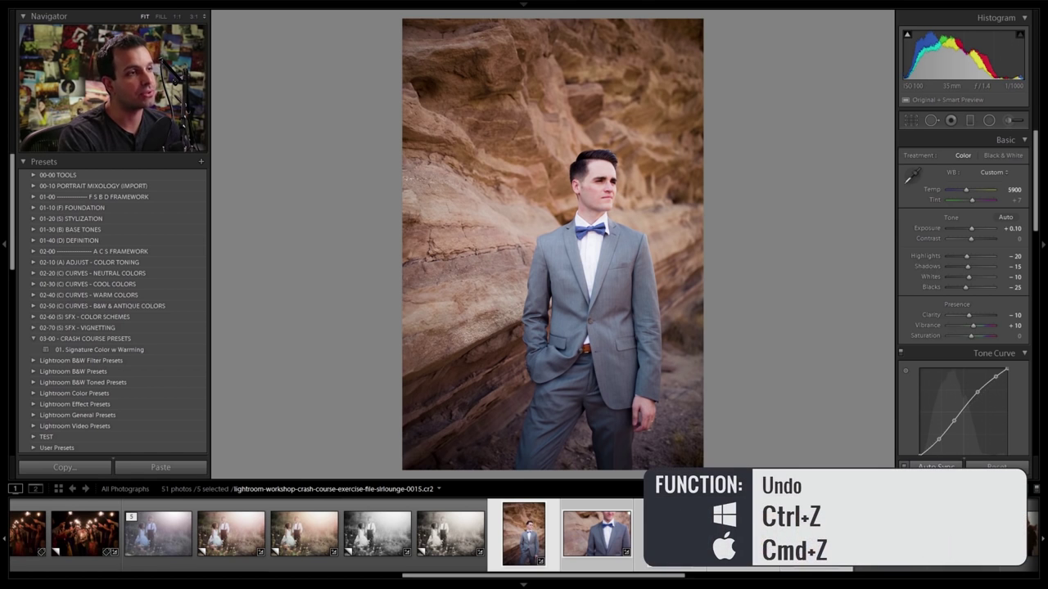